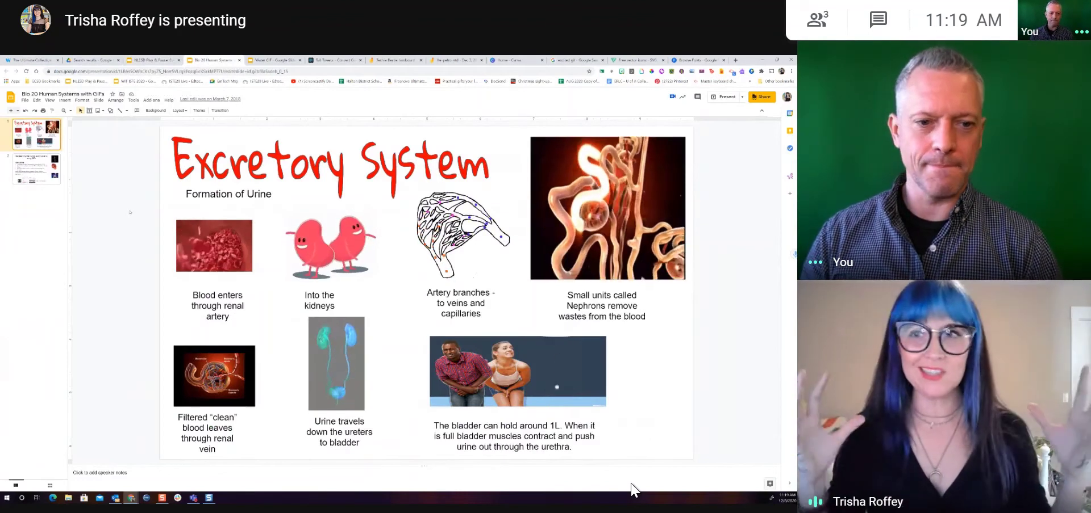
# Preview the animated Interactive Kidney GIF in the Google Images results for kidneys.
pyautogui.moveTo(642, 125)
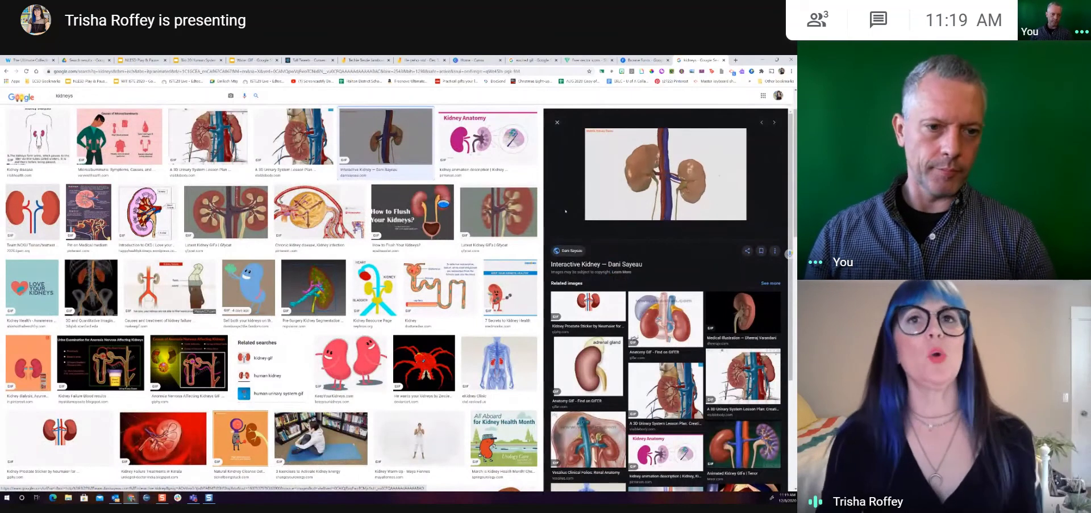
# Copy the kidney GIF's image address and return to the Bio 20 Human Systems slides.
pyautogui.rightClick(659, 171)
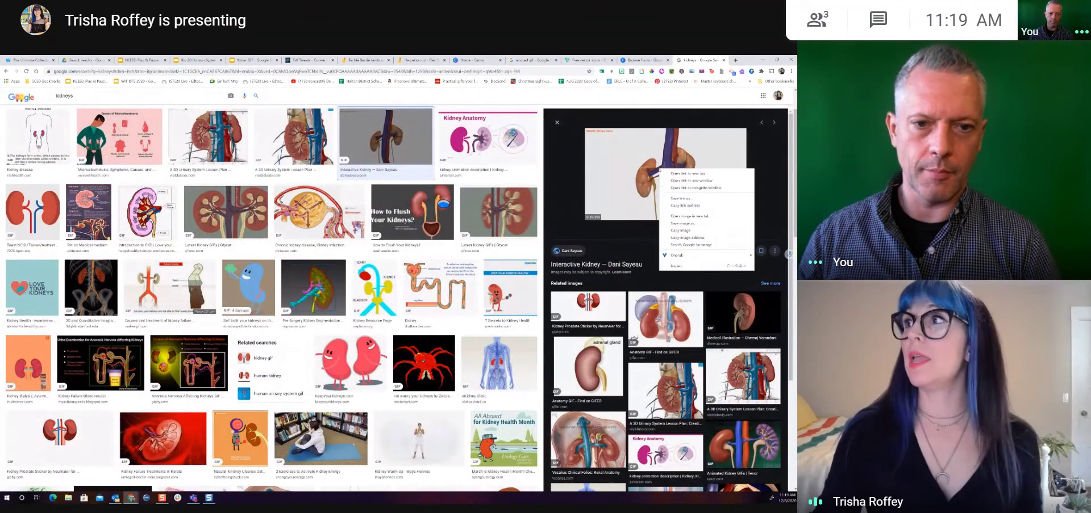
pyautogui.click(704, 238)
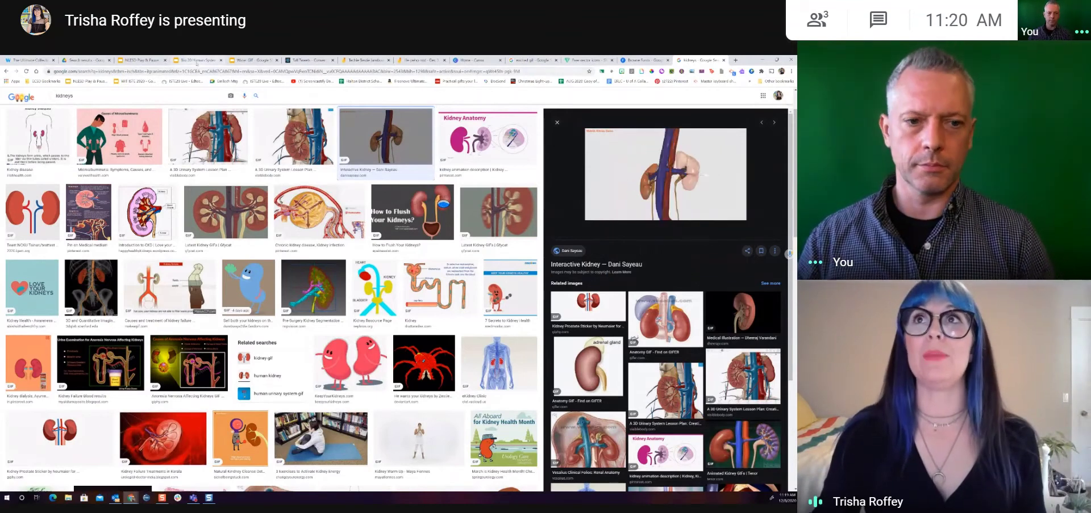
pyautogui.click(196, 60)
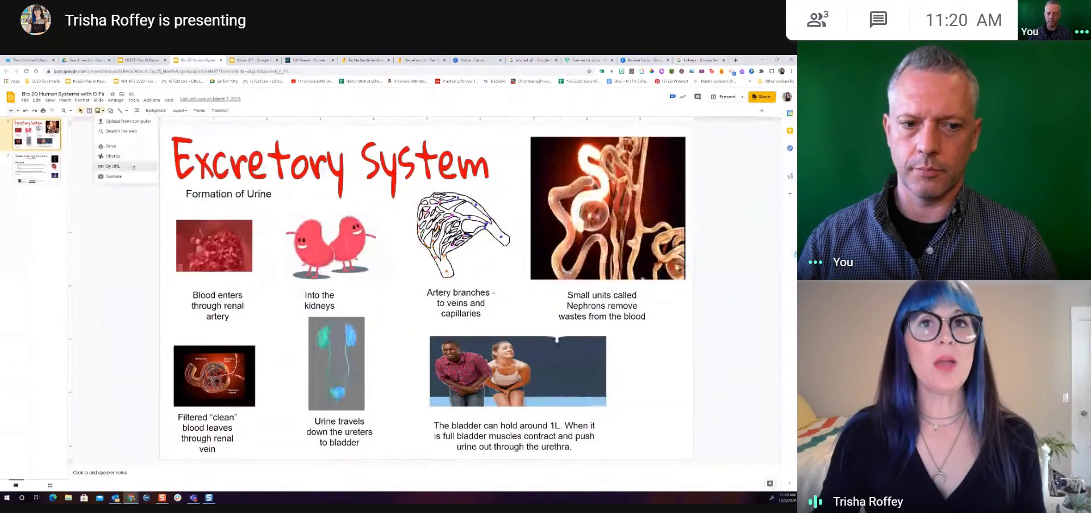
# Preview the kidney GIF by URL, cancel the insert, and move to the Water GIF presentation.
pyautogui.click(112, 166)
pyautogui.hotkey('ctrl', 'v')
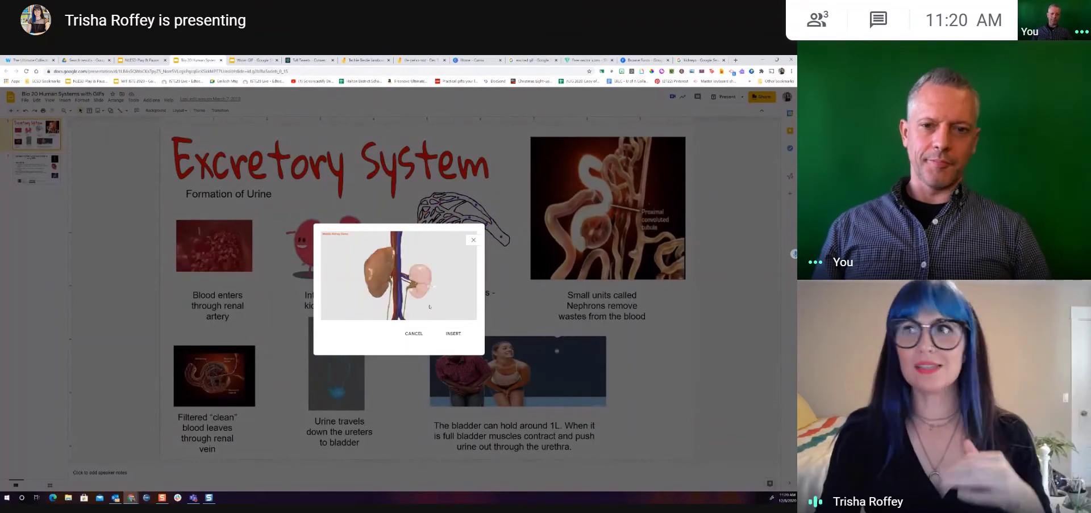
pyautogui.click(474, 241)
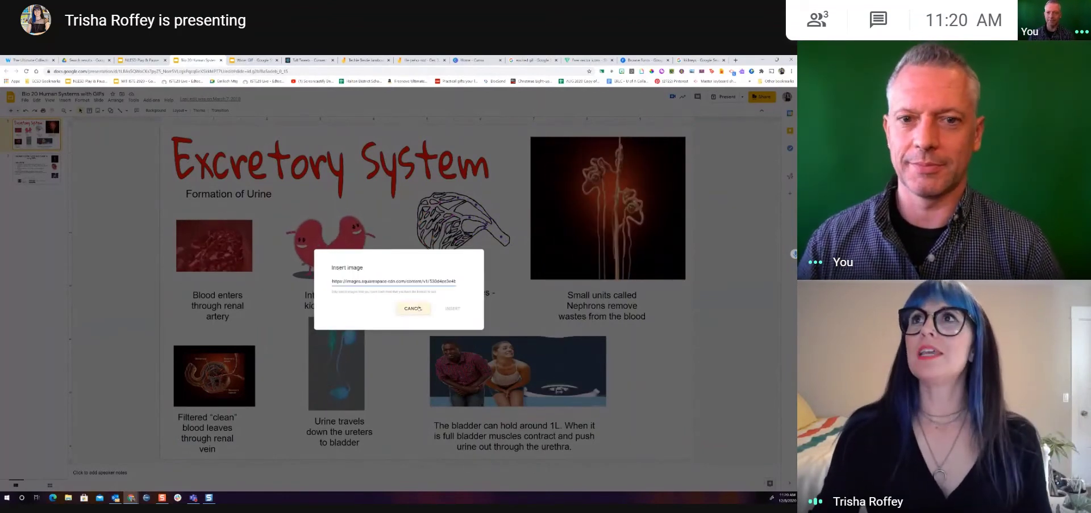
pyautogui.press('Escape')
pyautogui.click(245, 59)
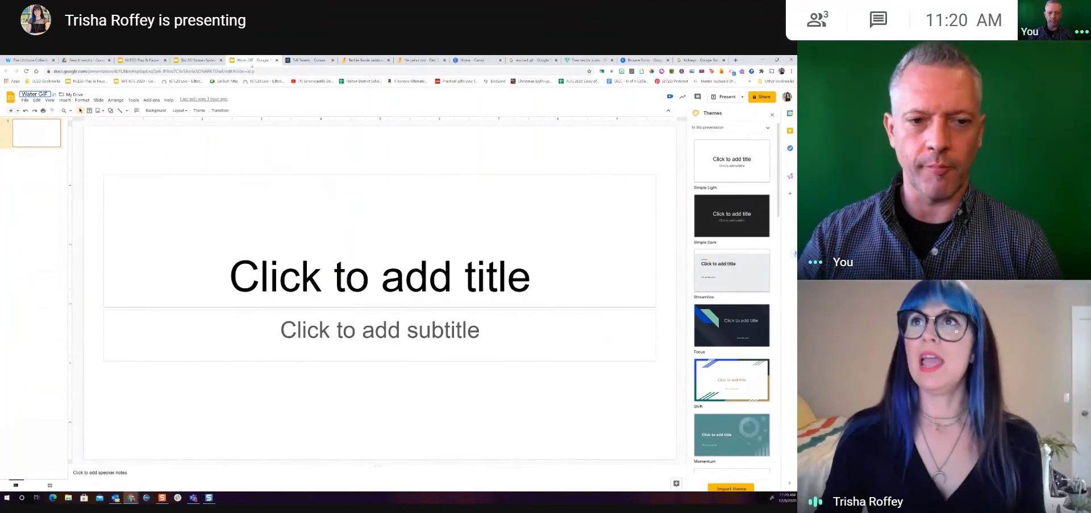
# Delete the title and subtitle placeholders and close the Themes panel.
pyautogui.moveTo(253, 147); pyautogui.dragTo(467, 407)
pyautogui.press('Delete')
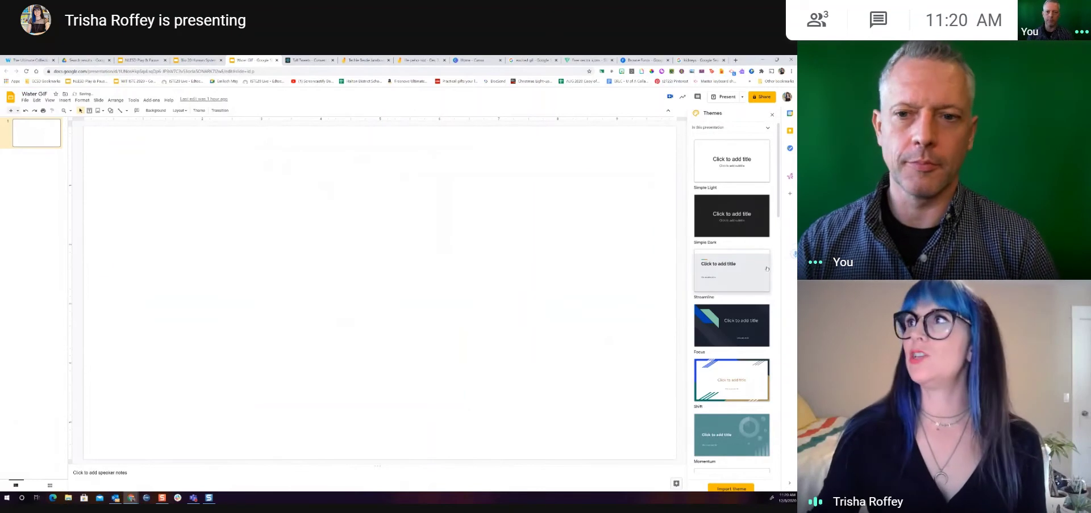
pyautogui.click(771, 115)
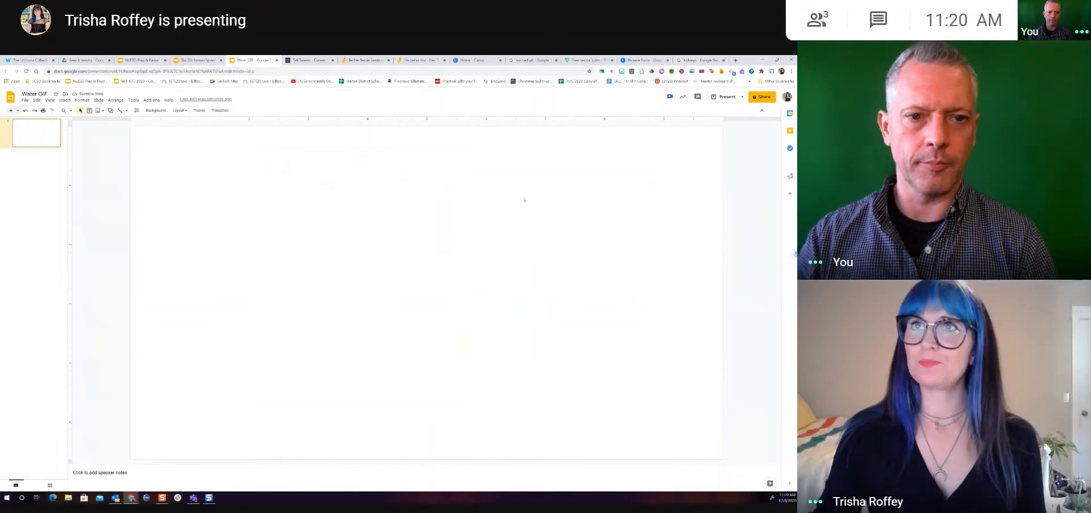
# Choose the Oval shape tool.
pyautogui.click(110, 111)
pyautogui.moveTo(140, 122)
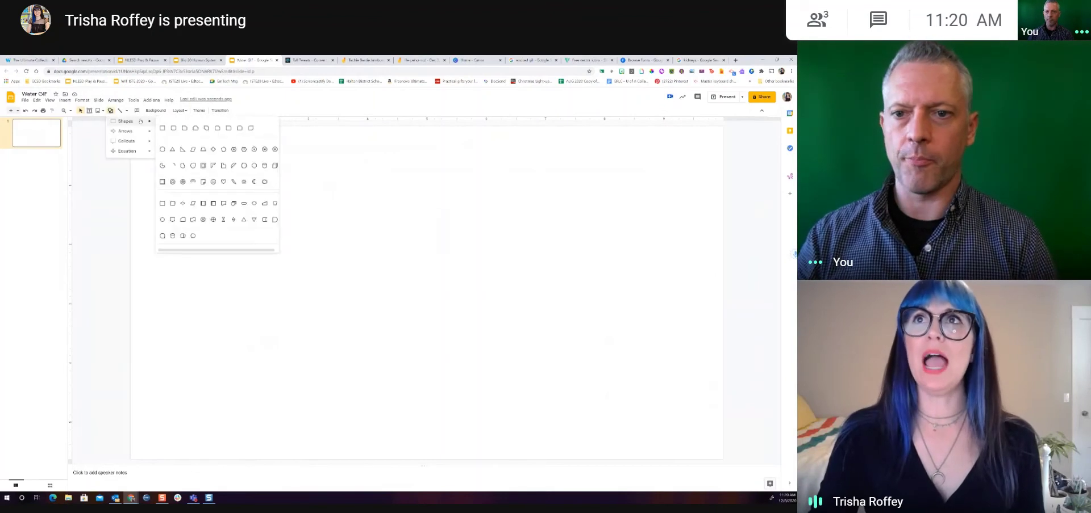
pyautogui.click(162, 150)
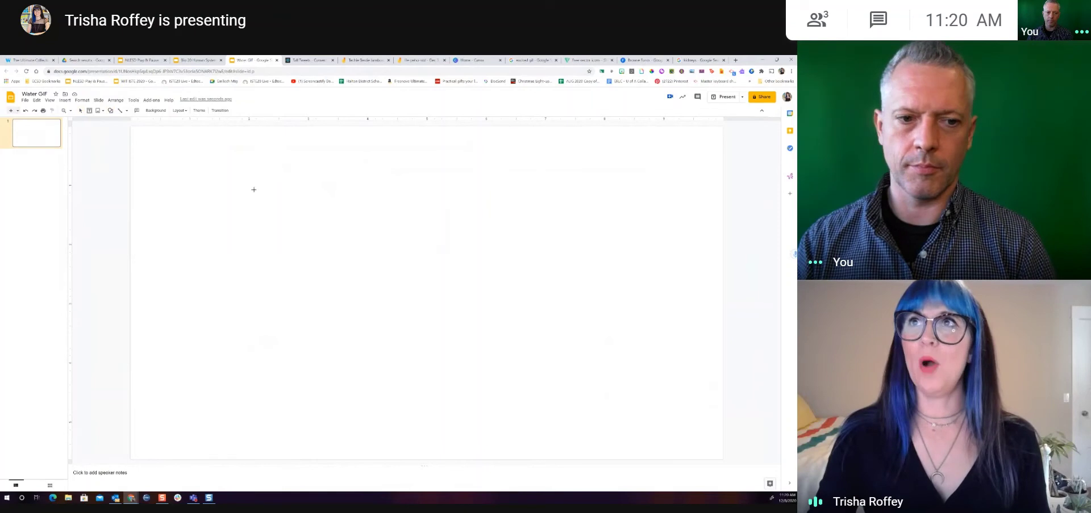
# Draw a small circle, fill it red, and make its border transparent.
pyautogui.click(254, 190)
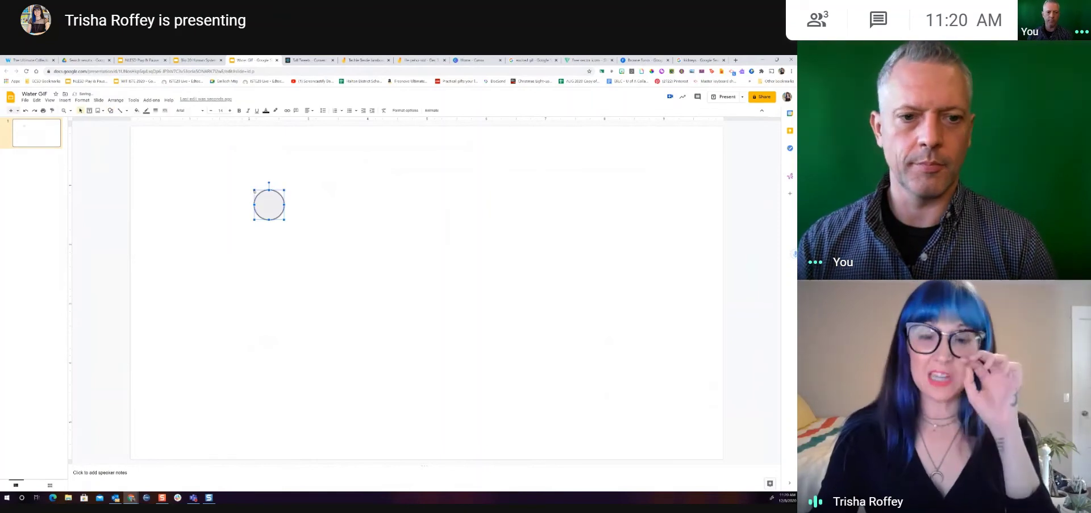
pyautogui.click(304, 260)
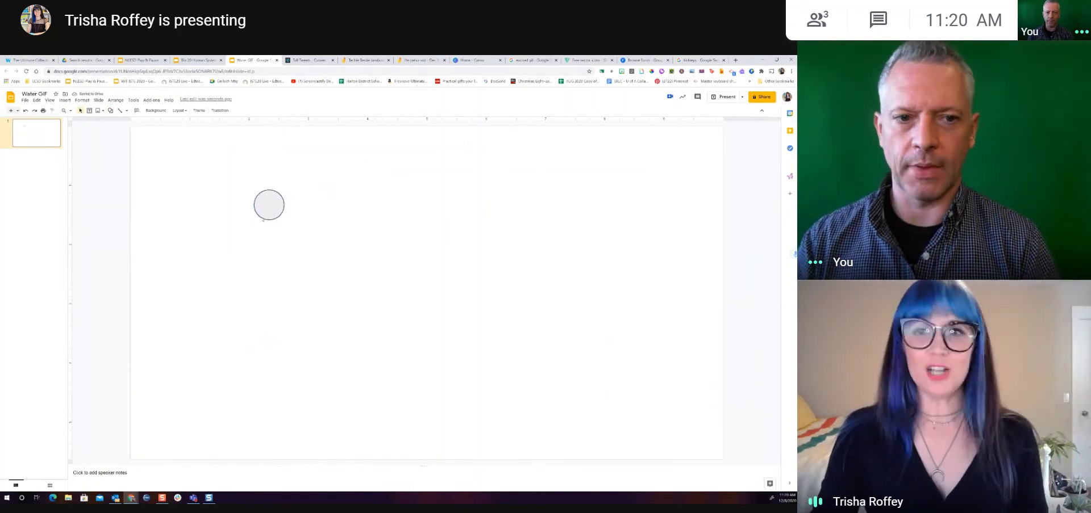
pyautogui.moveTo(277, 210); pyautogui.dragTo(349, 244)
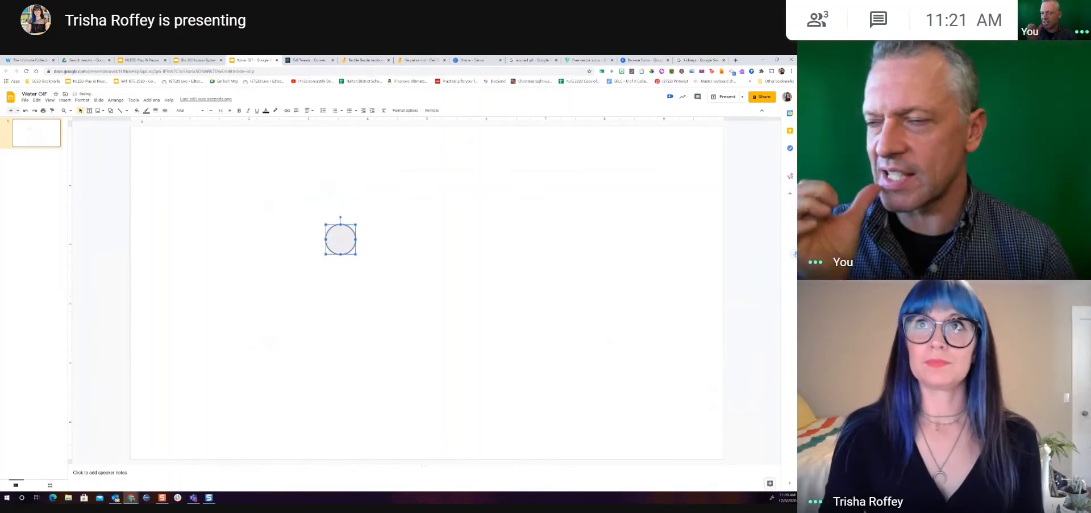
pyautogui.click(137, 110)
pyautogui.click(150, 163)
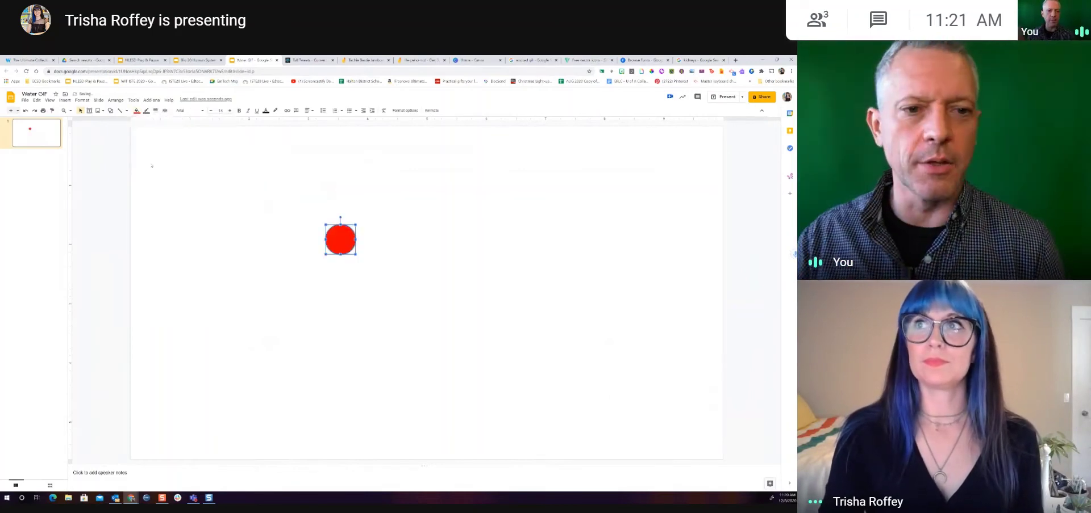
pyautogui.click(146, 110)
pyautogui.click(157, 122)
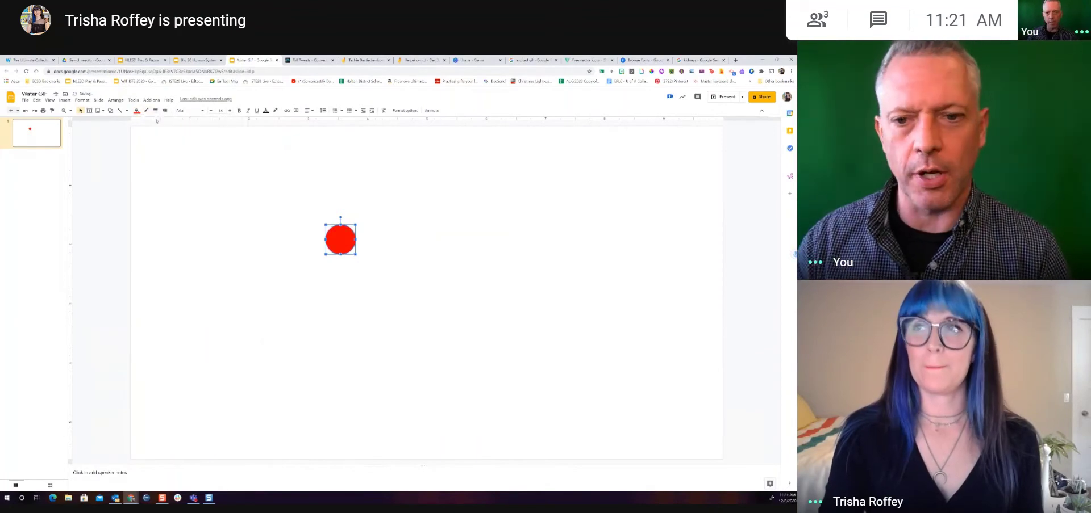
# Label the red circle 'H'.
pyautogui.click(343, 244)
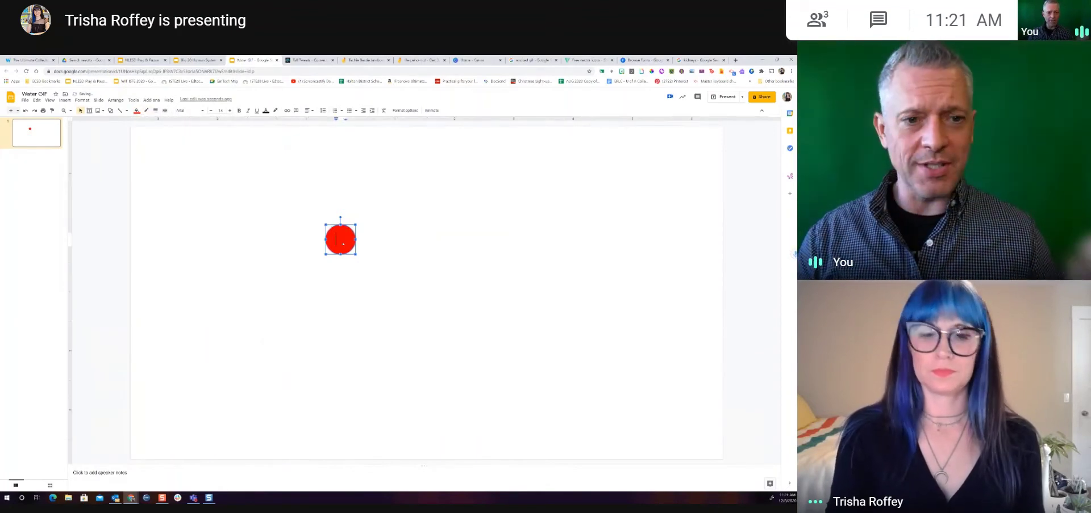
pyautogui.write('H')
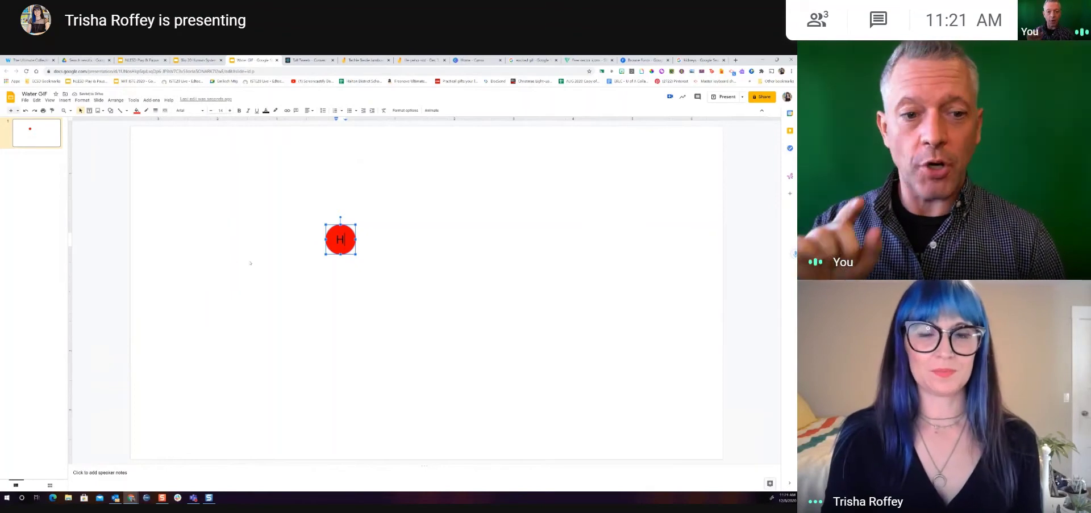
pyautogui.click(275, 266)
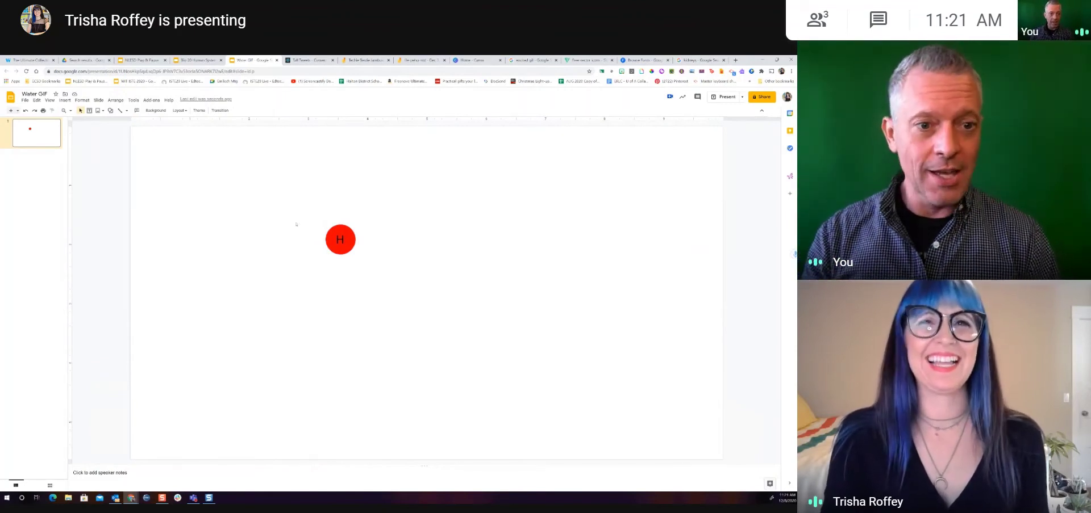
pyautogui.click(343, 250)
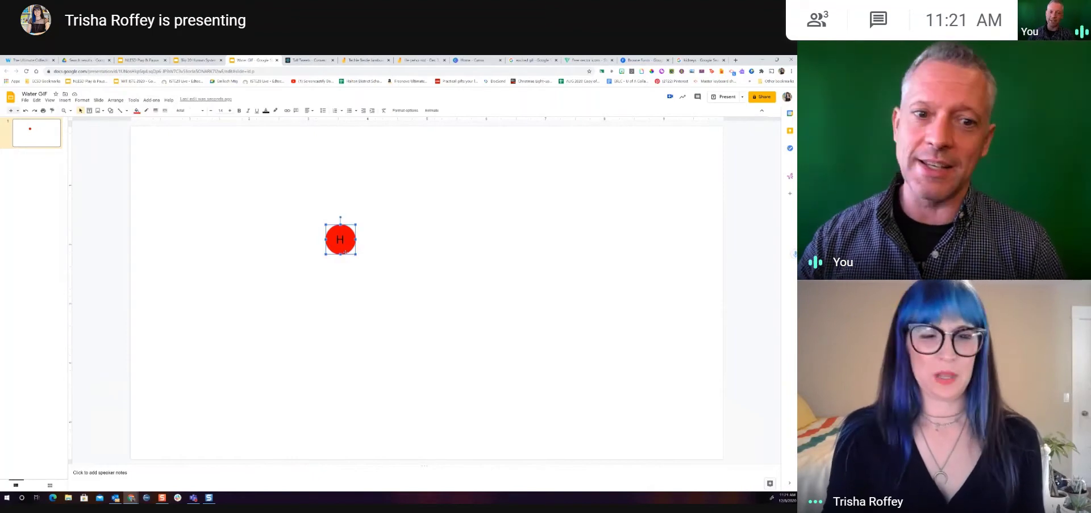
# Enlarge the red circle from its centre and set its H to size 32, centred.
pyautogui.hotkey('ctrl', 'alt', 'k')
pyautogui.hotkey('ctrl', 'alt', 'k')
pyautogui.hotkey('ctrl', 'alt', 'k')
pyautogui.hotkey('ctrl', 'alt', 'k')
pyautogui.hotkey('ctrl', 'alt', 'k')
pyautogui.hotkey('ctrl', 'alt', 'k')
pyautogui.hotkey('ctrl', 'alt', 'k')
pyautogui.hotkey('ctrl', 'alt', 'k')
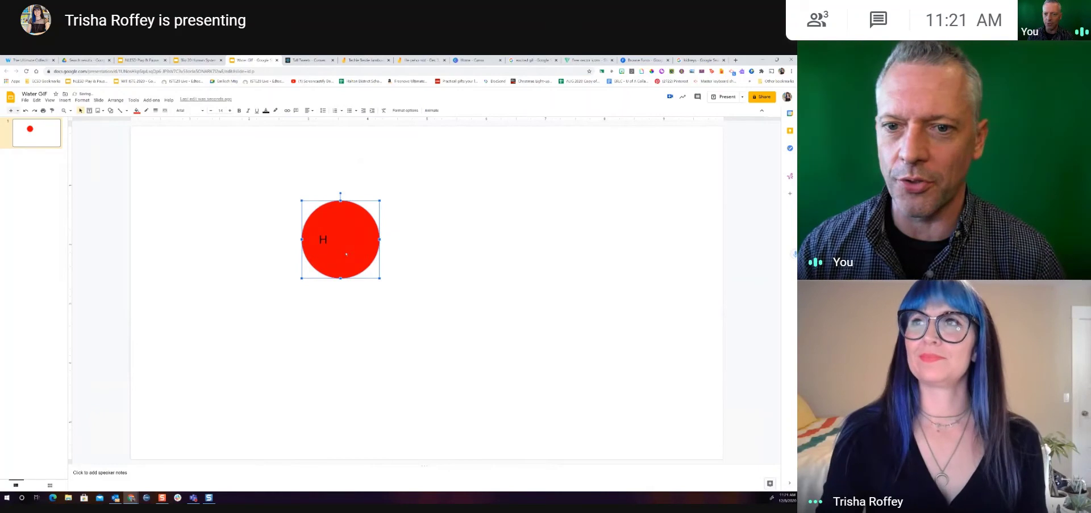
pyautogui.doubleClick(323, 239)
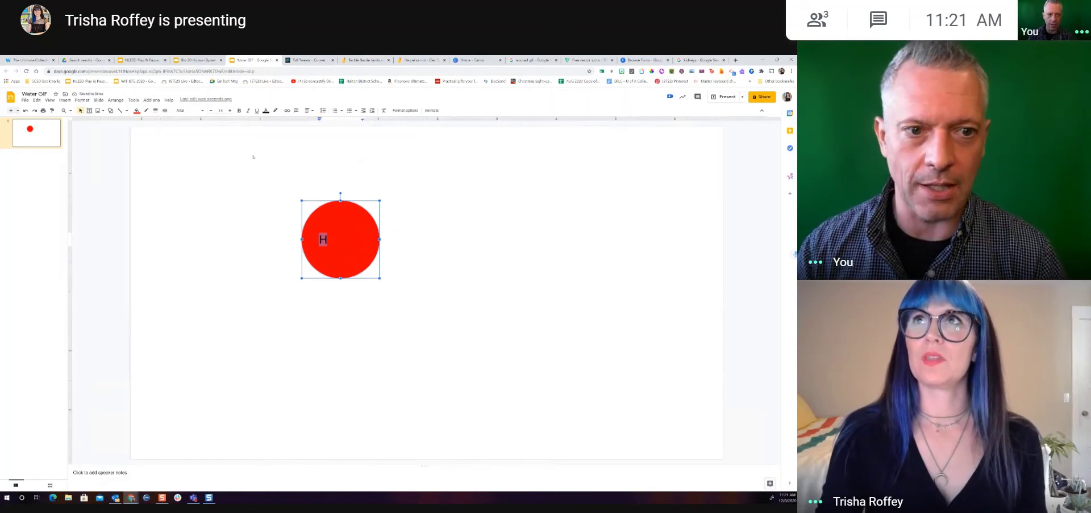
pyautogui.click(230, 110)
pyautogui.click(230, 110)
pyautogui.click(231, 111)
pyautogui.click(230, 111)
pyautogui.click(230, 111)
pyautogui.click(230, 111)
pyautogui.click(230, 111)
pyautogui.click(230, 111)
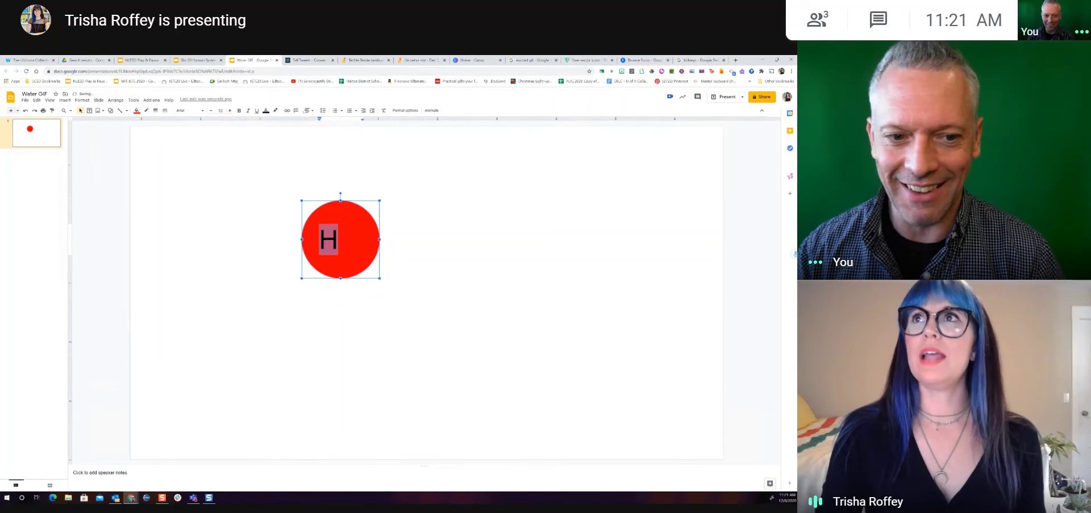
pyautogui.click(309, 110)
pyautogui.click(323, 125)
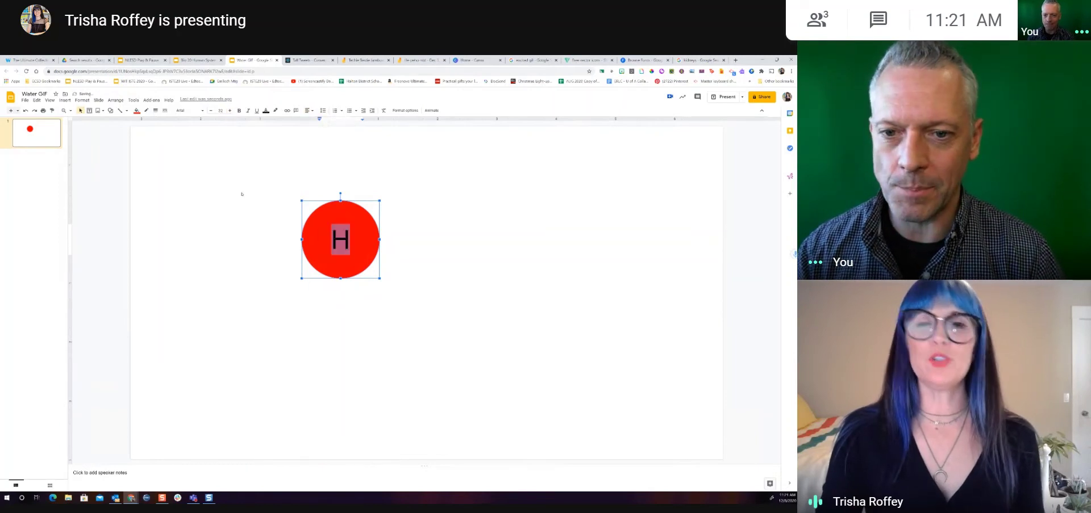
pyautogui.click(233, 226)
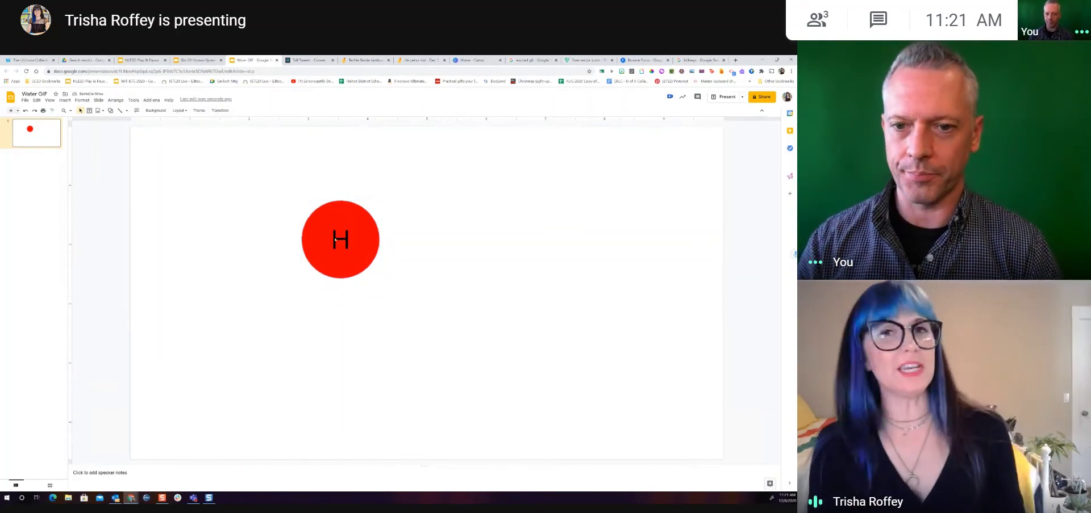
# Move the H circle lower and duplicate it to place a second H to its right.
pyautogui.moveTo(314, 245); pyautogui.dragTo(312, 313)
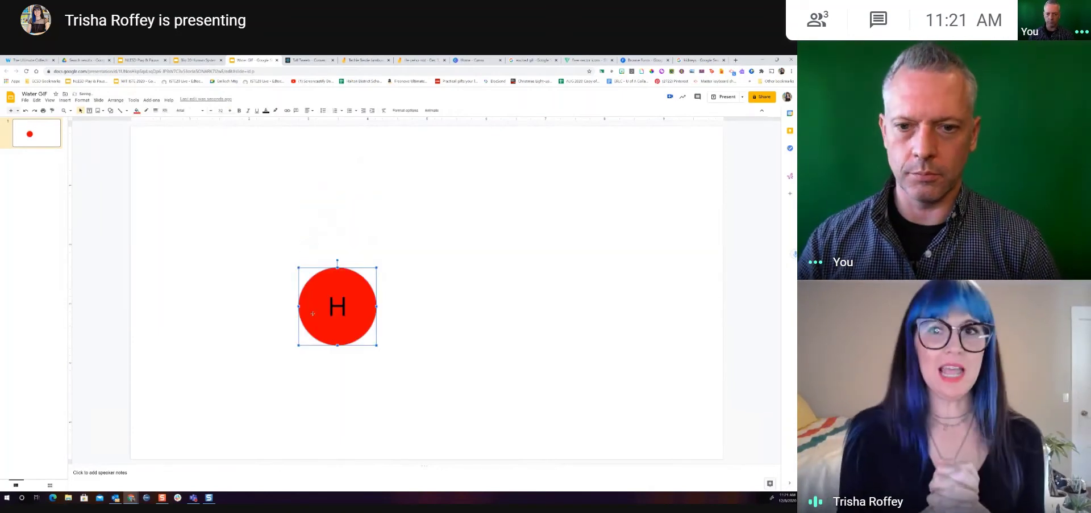
pyautogui.click(255, 233)
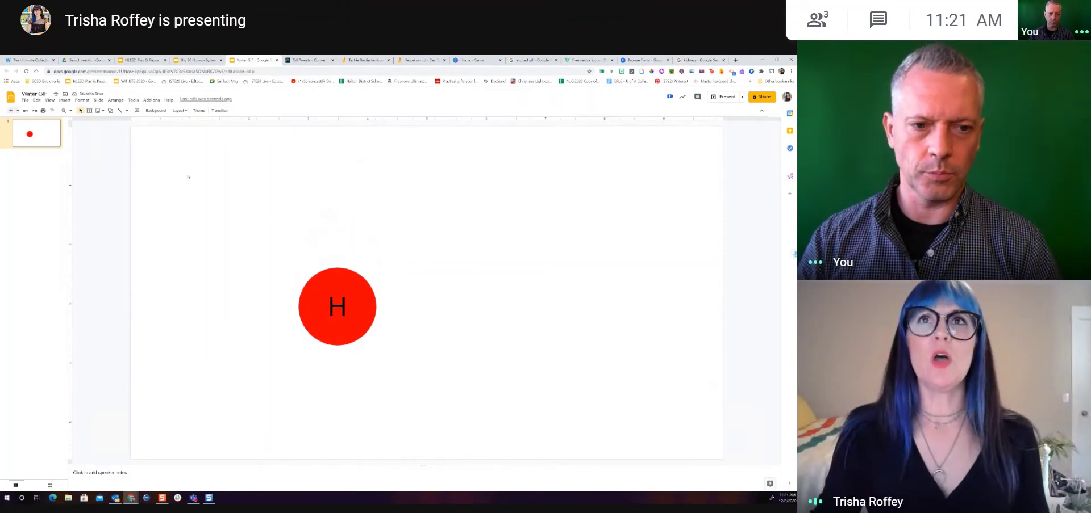
pyautogui.click(320, 321)
pyautogui.hotkey('ctrl', 'd')
pyautogui.moveTo(320, 323); pyautogui.dragTo(446, 305)
pyautogui.click(426, 348)
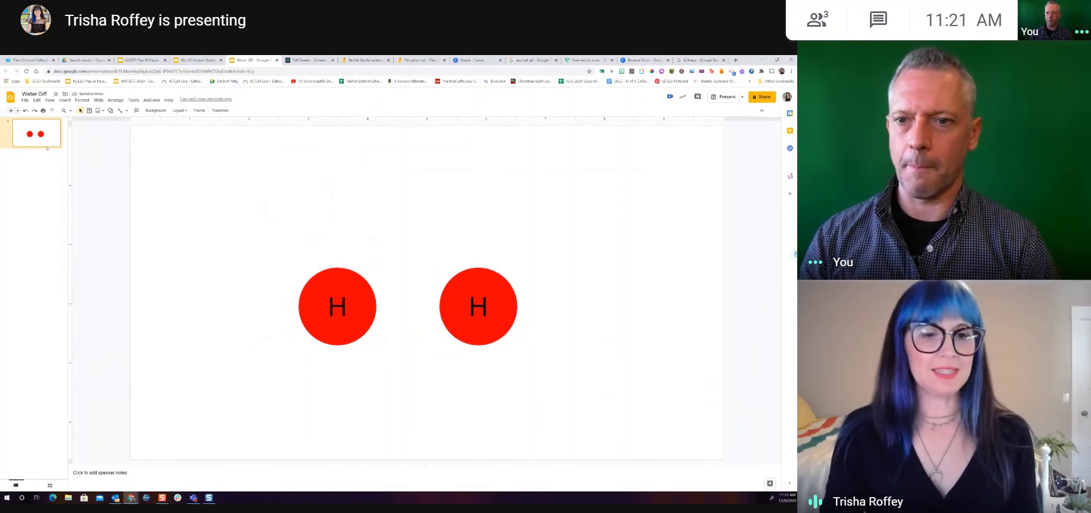
# Duplicate the slide and add a blue 'O' circle above the two H circles.
pyautogui.hotkey('ctrl', 'd')
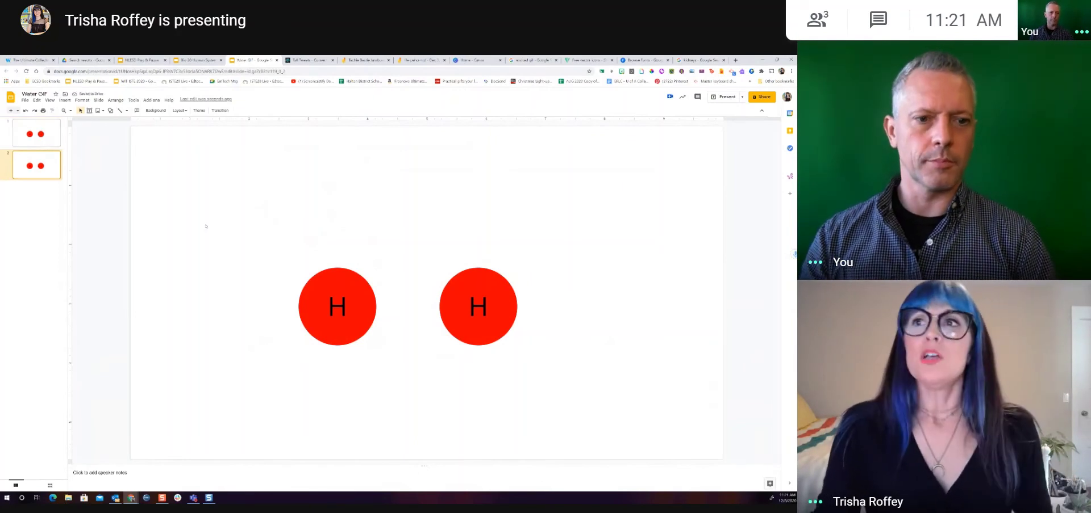
pyautogui.click(324, 279)
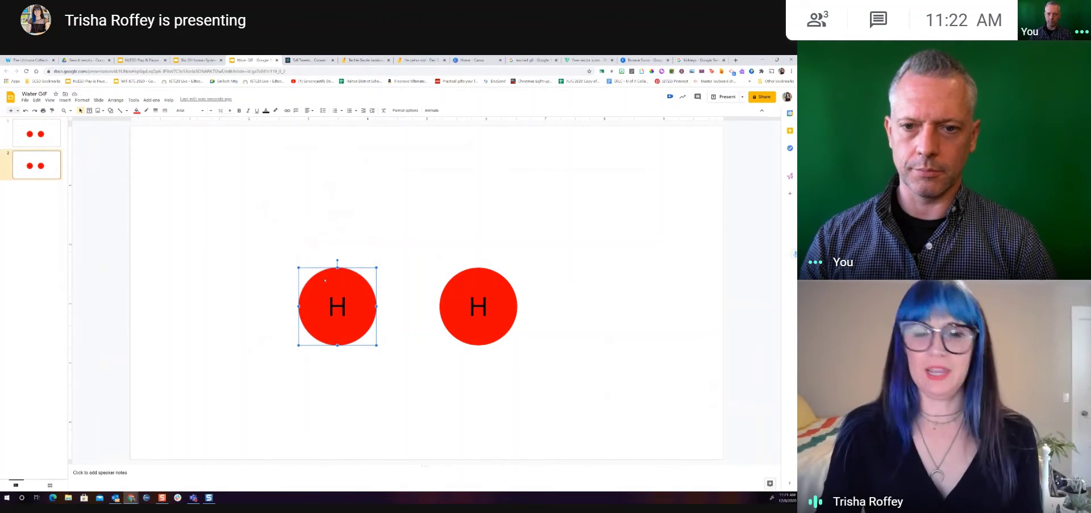
pyautogui.hotkey('ctrl', 'd')
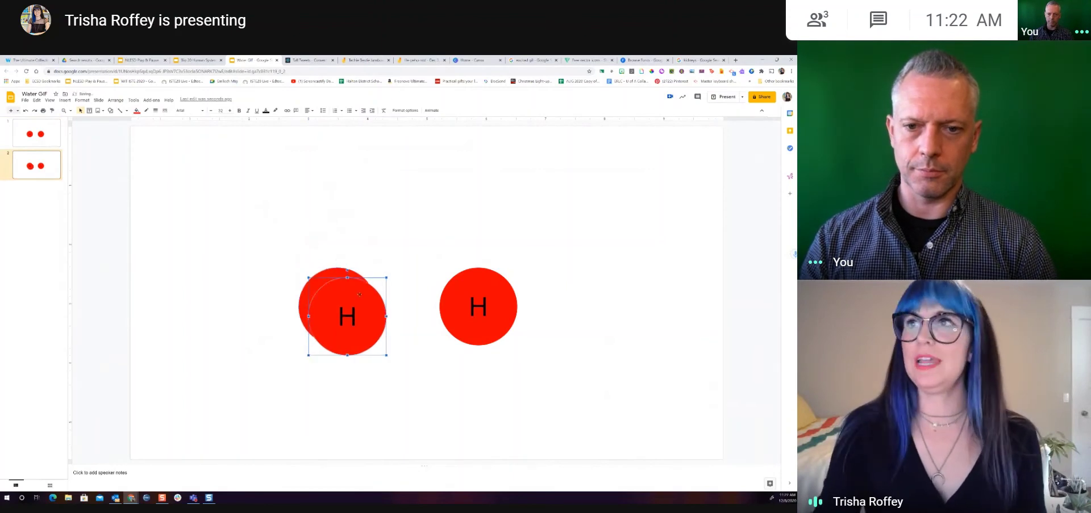
pyautogui.moveTo(360, 299); pyautogui.dragTo(412, 192)
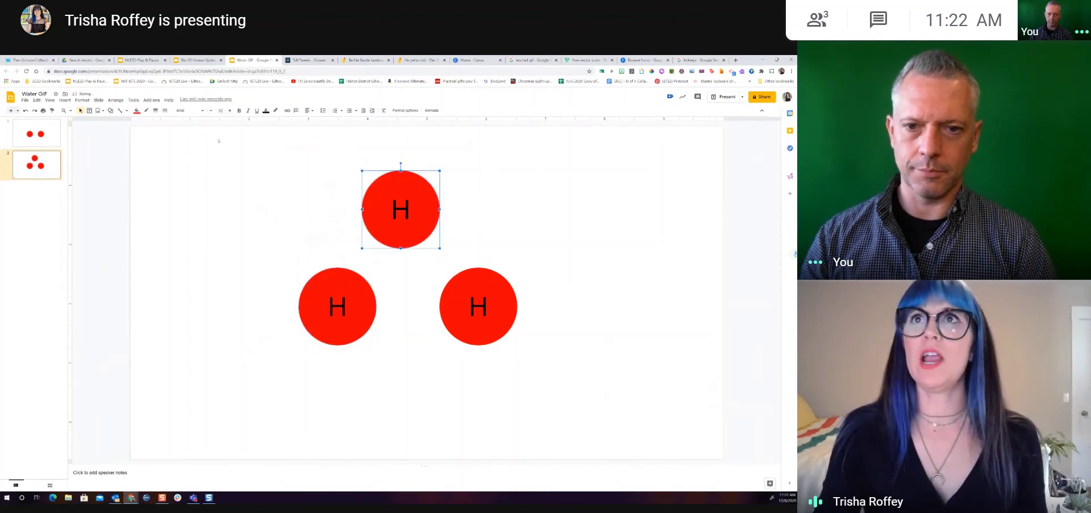
pyautogui.click(136, 111)
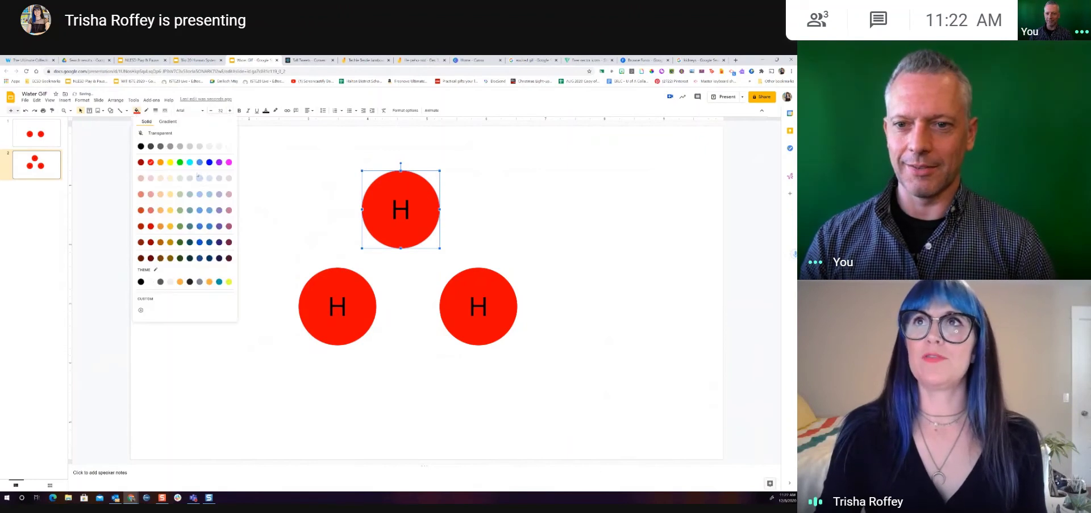
pyautogui.click(199, 162)
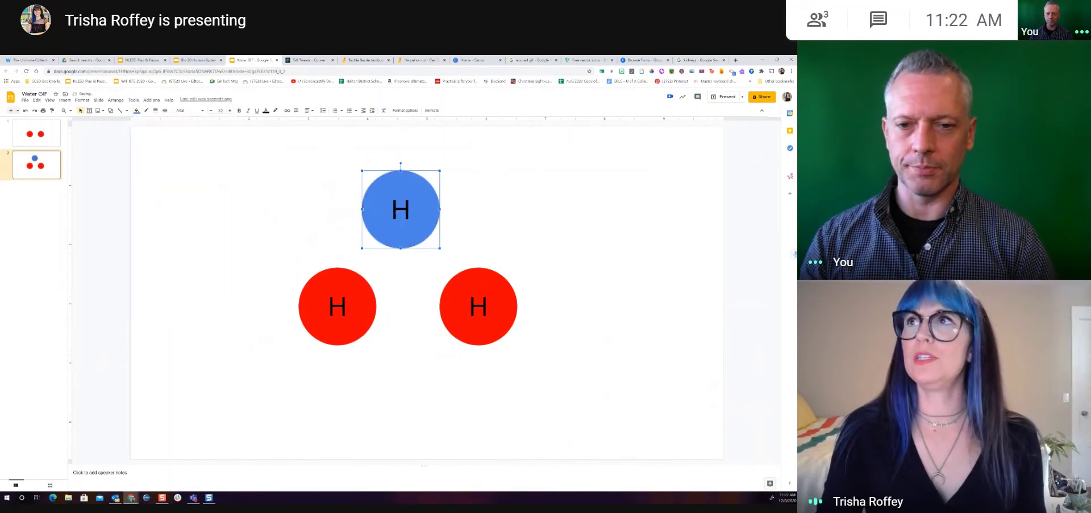
pyautogui.write('O')
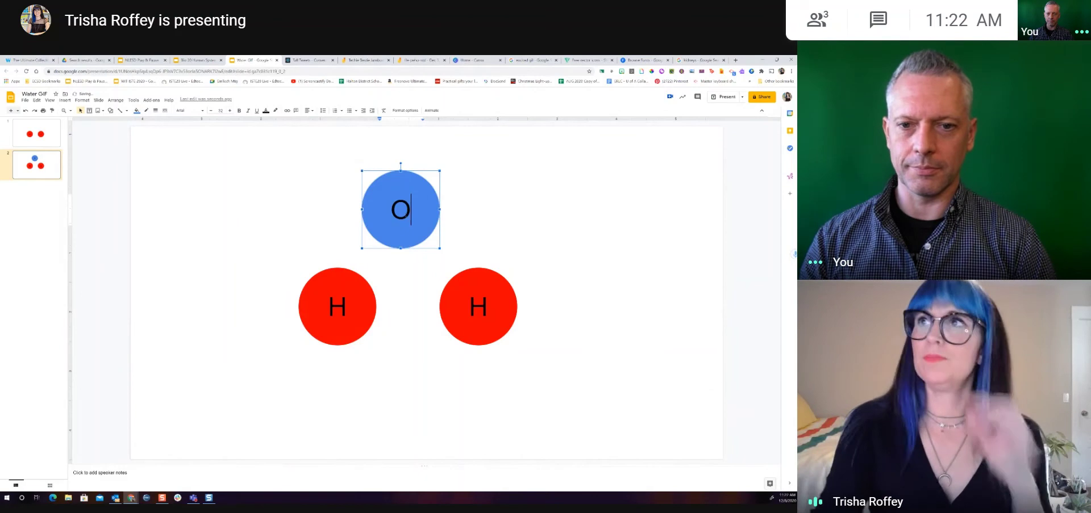
pyautogui.click(356, 274)
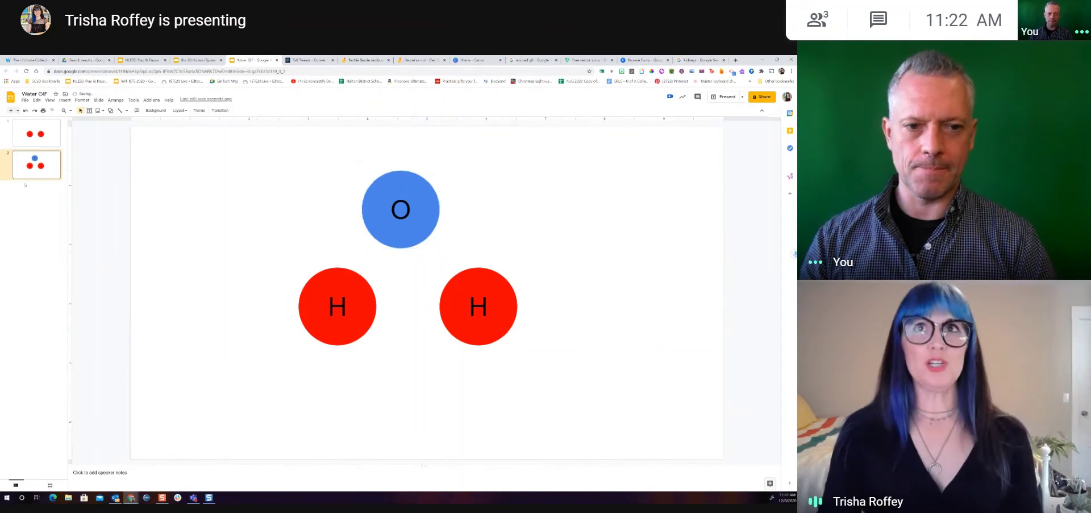
# Create slide 3 with both H circles nudged slightly upward.
pyautogui.hotkey('ctrl', 'd')
pyautogui.click(323, 296)
pyautogui.press('Up')
pyautogui.press('Up')
pyautogui.press('Up')
pyautogui.click(486, 307)
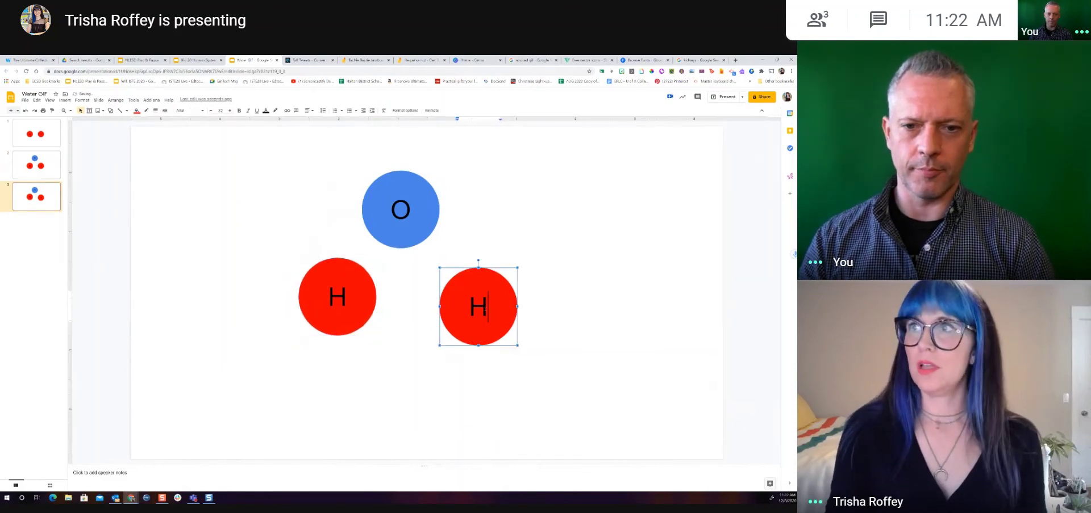
pyautogui.click(469, 307)
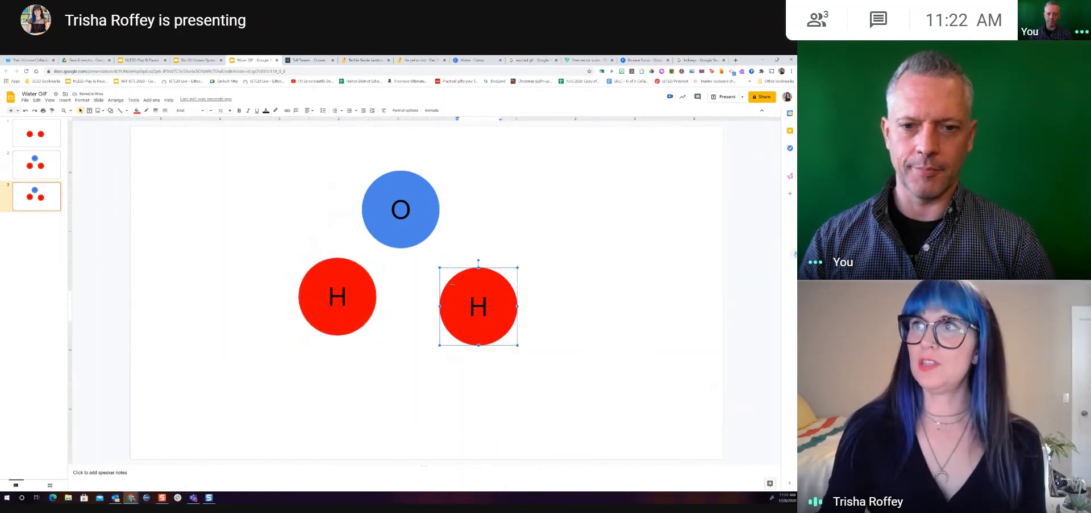
pyautogui.click(442, 289)
pyautogui.moveTo(446, 310); pyautogui.dragTo(446, 295)
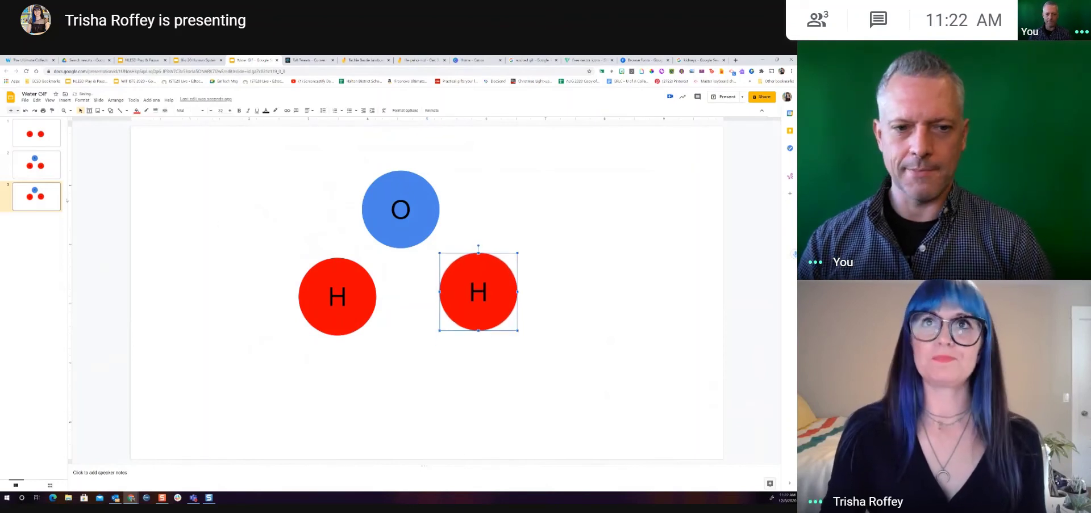
pyautogui.click(46, 201)
# Create slides 4 and 5, nudging the left then right H circle toward O.
pyautogui.hotkey('ctrl', 'd')
pyautogui.click(320, 291)
pyautogui.press('Up')
pyautogui.press('Up')
pyautogui.press('Up')
pyautogui.press('Up')
pyautogui.press('Up')
pyautogui.press('Up')
pyautogui.press('Up')
pyautogui.press('Up')
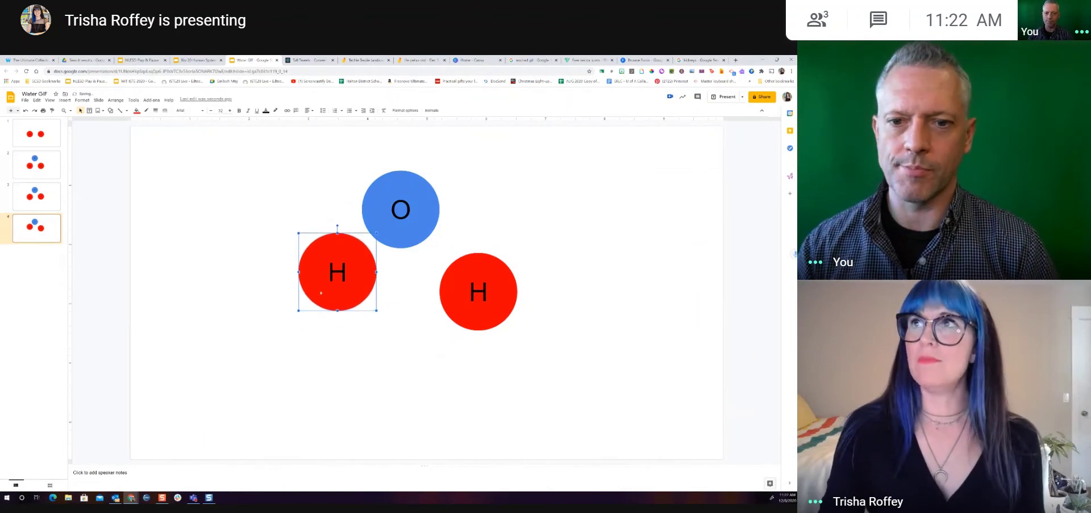
pyautogui.click(350, 323)
pyautogui.hotkey('ctrl', 'd')
pyautogui.click(467, 303)
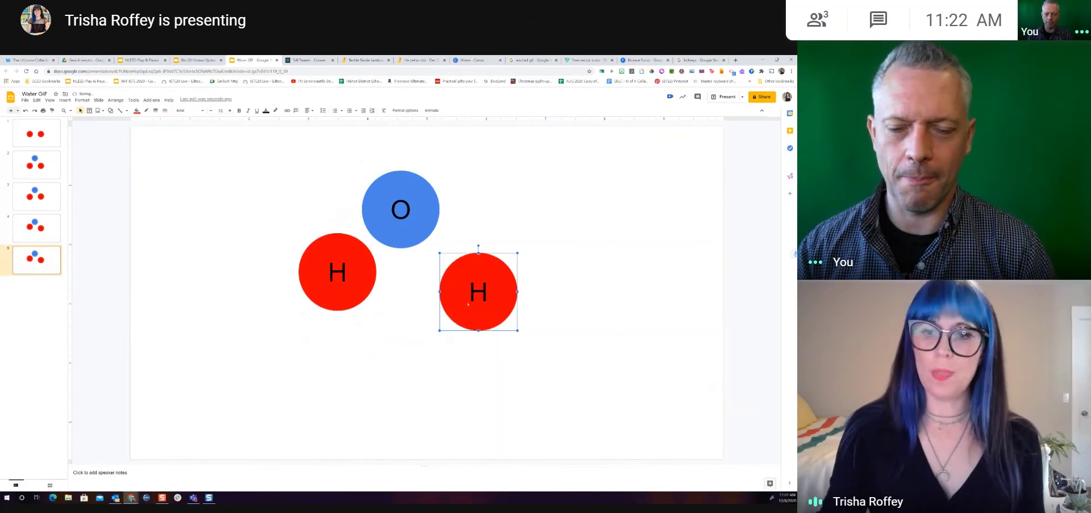
pyautogui.press('Up')
pyautogui.press('Up')
pyautogui.press('Up')
pyautogui.press('Up')
pyautogui.press('Up')
pyautogui.press('Up')
pyautogui.press('Up')
pyautogui.press('Up')
pyautogui.press('Up')
pyautogui.press('Up')
pyautogui.press('Up')
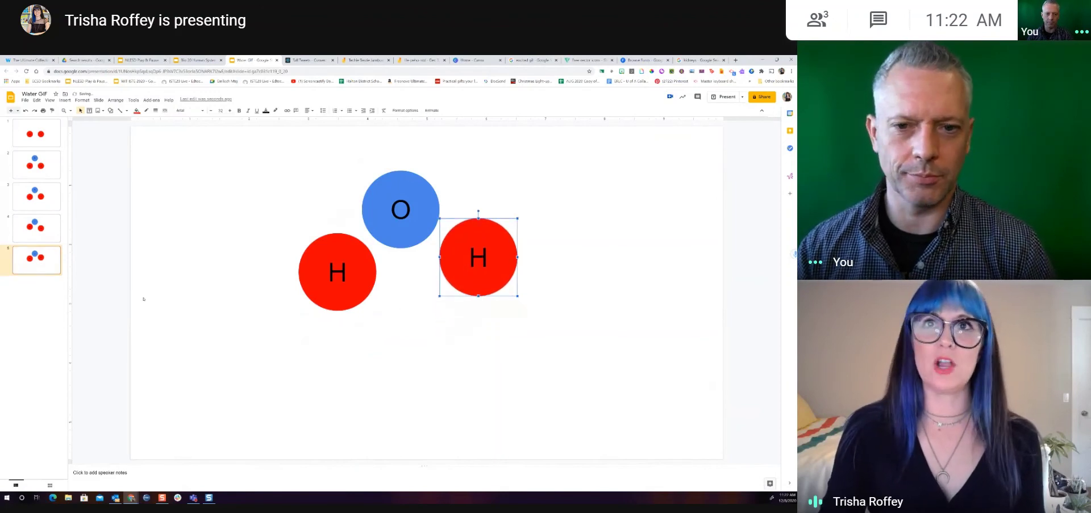
pyautogui.click(38, 268)
# Create slides 6 and 7, nudging the left then right H circle closer to O.
pyautogui.hotkey('ctrl', 'd')
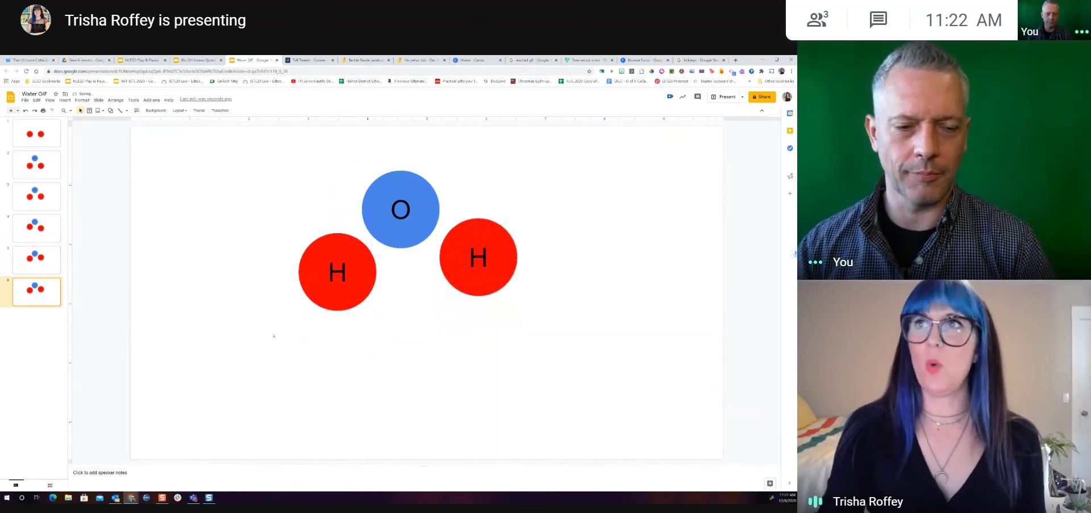
pyautogui.click(343, 243)
pyautogui.press('Up')
pyautogui.press('Up')
pyautogui.press('Up')
pyautogui.press('Up')
pyautogui.press('Up')
pyautogui.press('Up')
pyautogui.click(49, 296)
pyautogui.hotkey('ctrl', 'd')
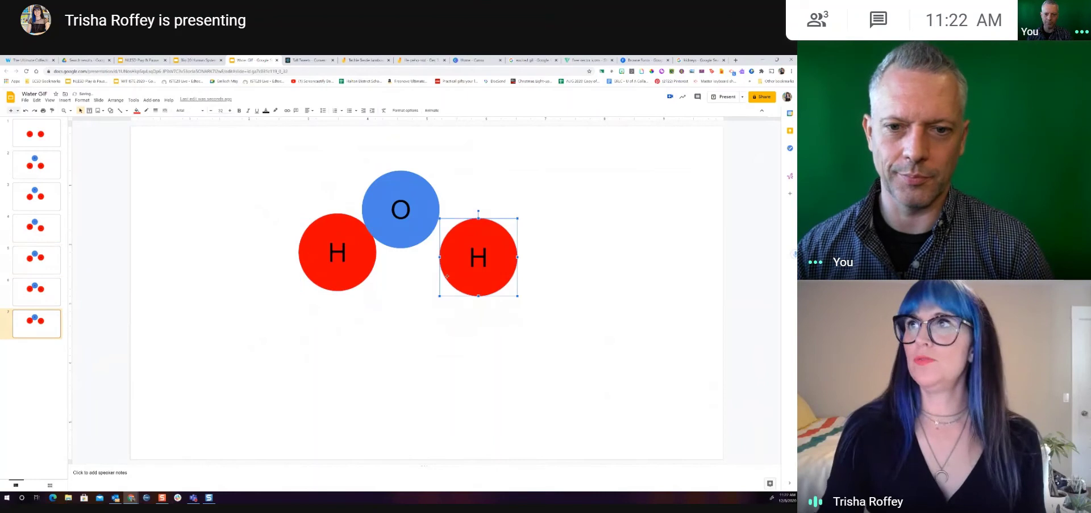
pyautogui.click(446, 276)
pyautogui.press('Up')
pyautogui.press('Up')
pyautogui.press('Up')
pyautogui.press('Up')
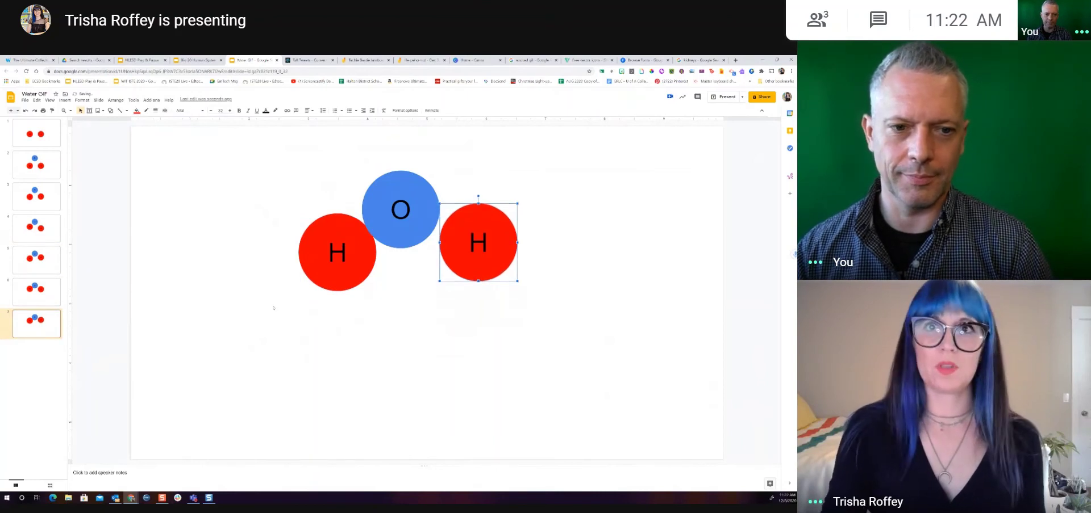
pyautogui.click(46, 327)
# Create slide 8 with both H circles overlapping the O circle.
pyautogui.hotkey('ctrl', 'd')
pyautogui.moveTo(317, 237); pyautogui.dragTo(331, 217)
pyautogui.click(476, 219)
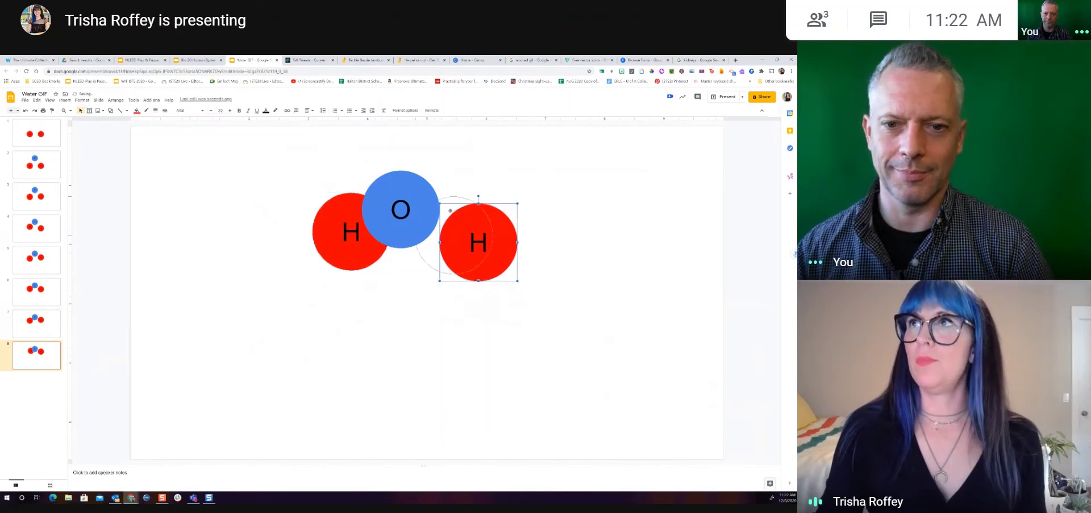
pyautogui.moveTo(476, 218); pyautogui.dragTo(454, 210)
pyautogui.press('Escape')
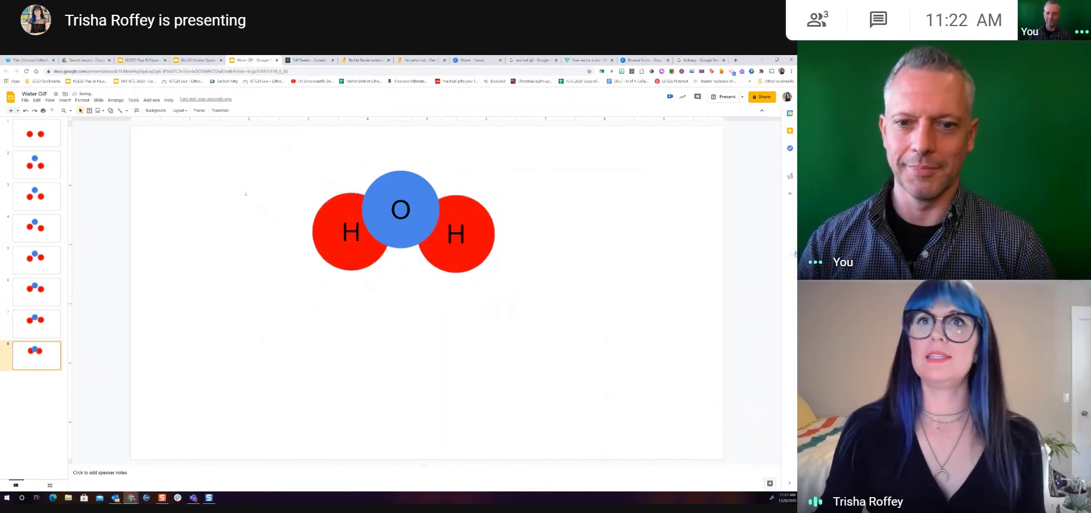
# Add blue 'Water!' word art just below the molecule.
pyautogui.click(65, 100)
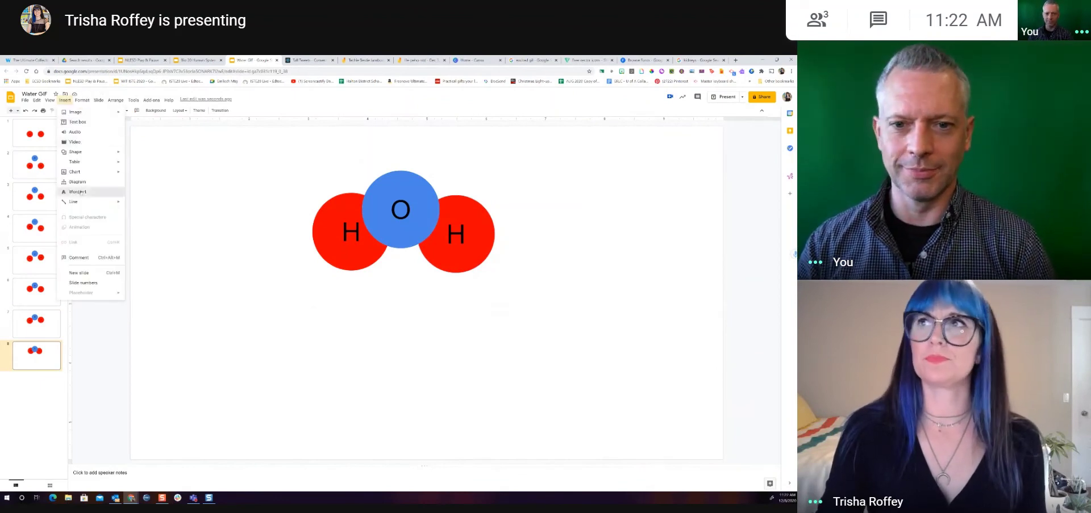
pyautogui.click(77, 192)
pyautogui.write('Water!')
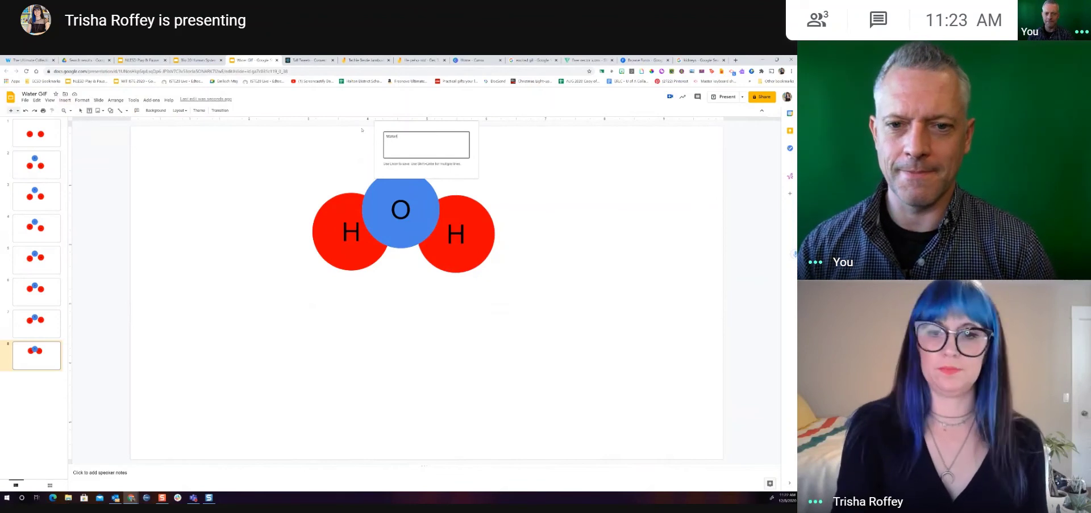
pyautogui.press('Return')
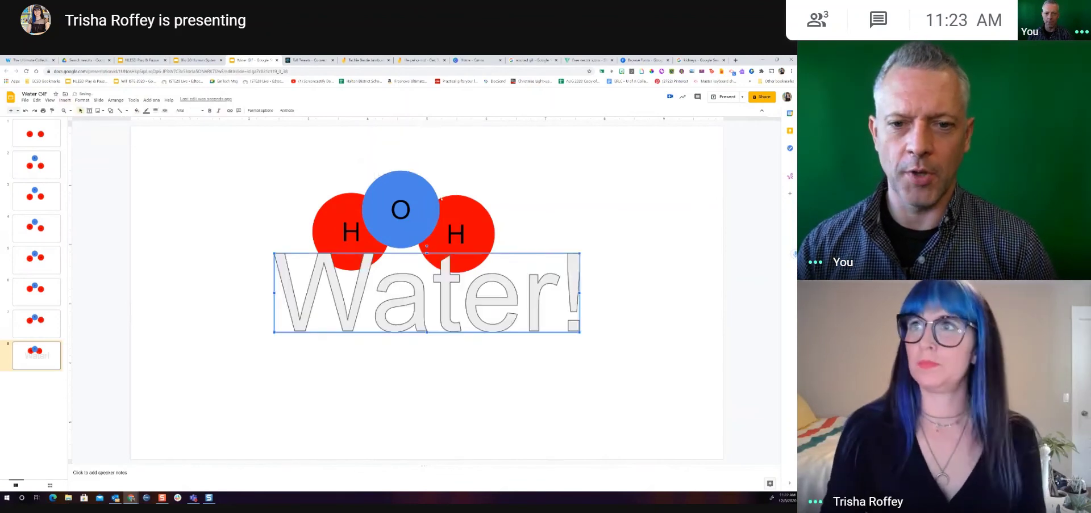
pyautogui.moveTo(439, 294); pyautogui.dragTo(418, 317)
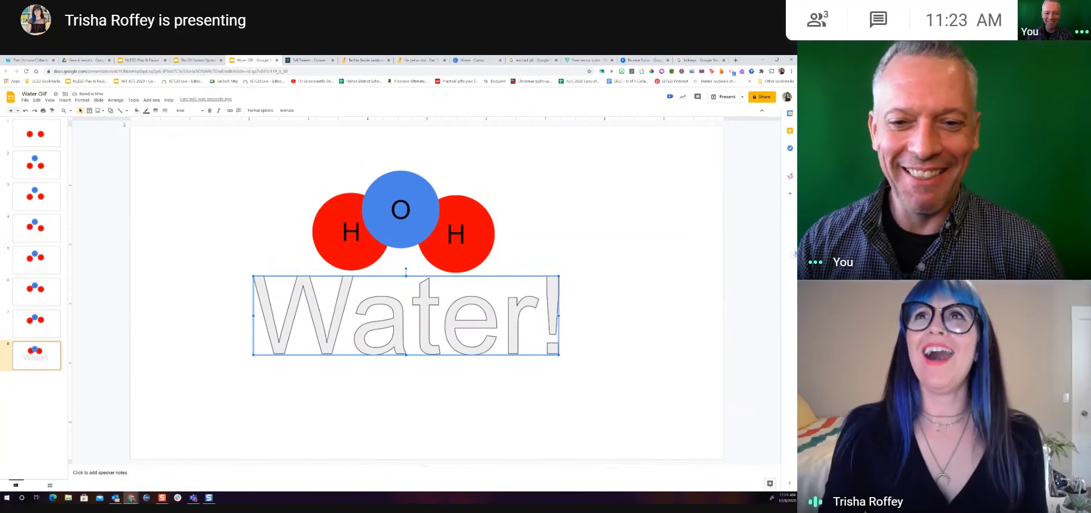
pyautogui.click(136, 111)
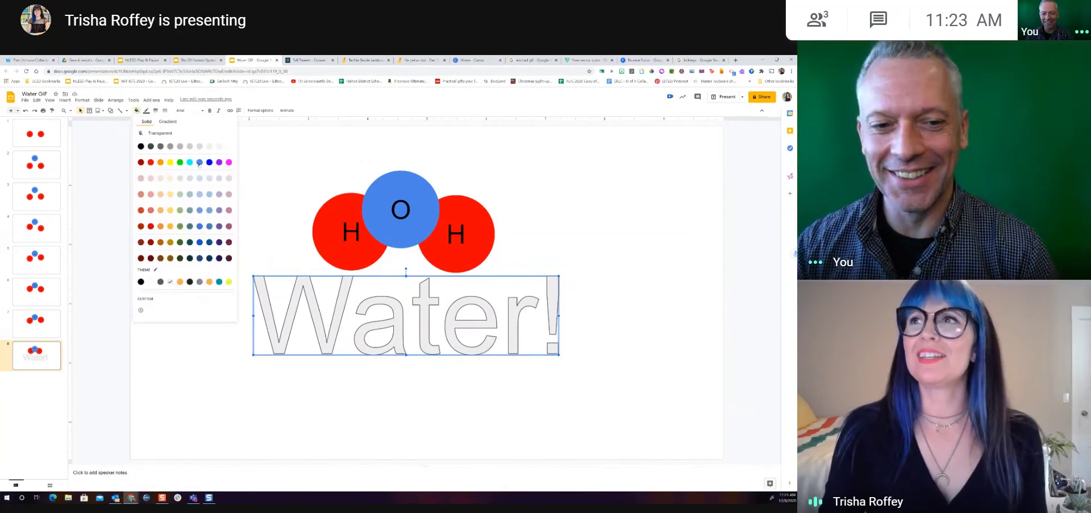
pyautogui.click(199, 162)
pyautogui.click(221, 201)
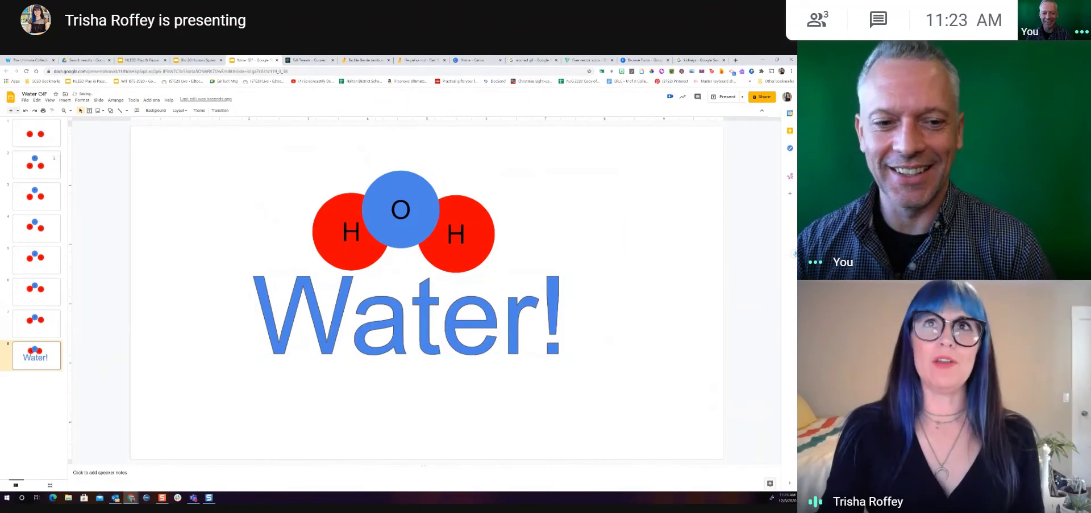
# Step through the slides from slide 1 to preview the animation.
pyautogui.click(49, 144)
pyautogui.press('Down')
pyautogui.press('Down')
pyautogui.press('Down')
pyautogui.press('Down')
pyautogui.press('Down')
pyautogui.press('Down')
pyautogui.press('Down')
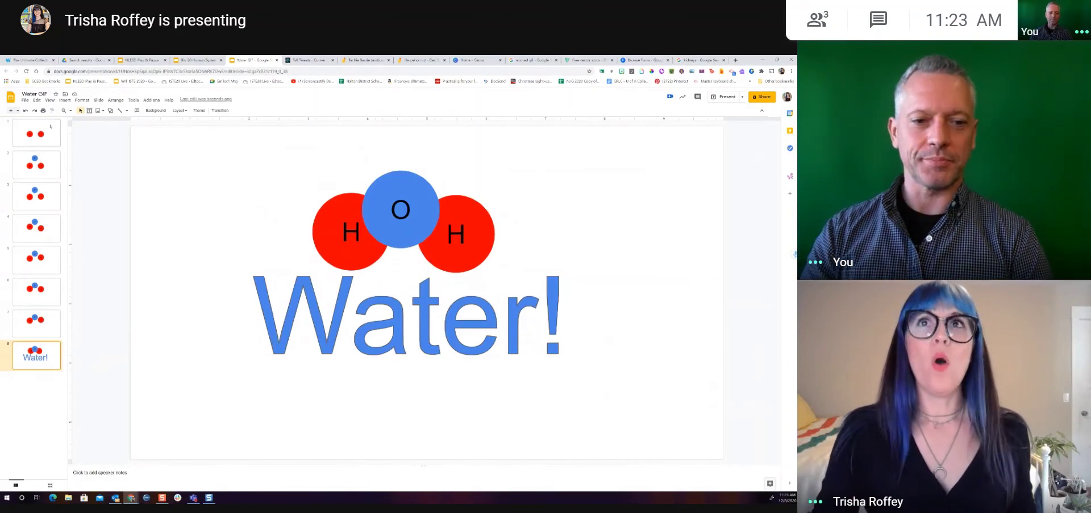
pyautogui.click(52, 133)
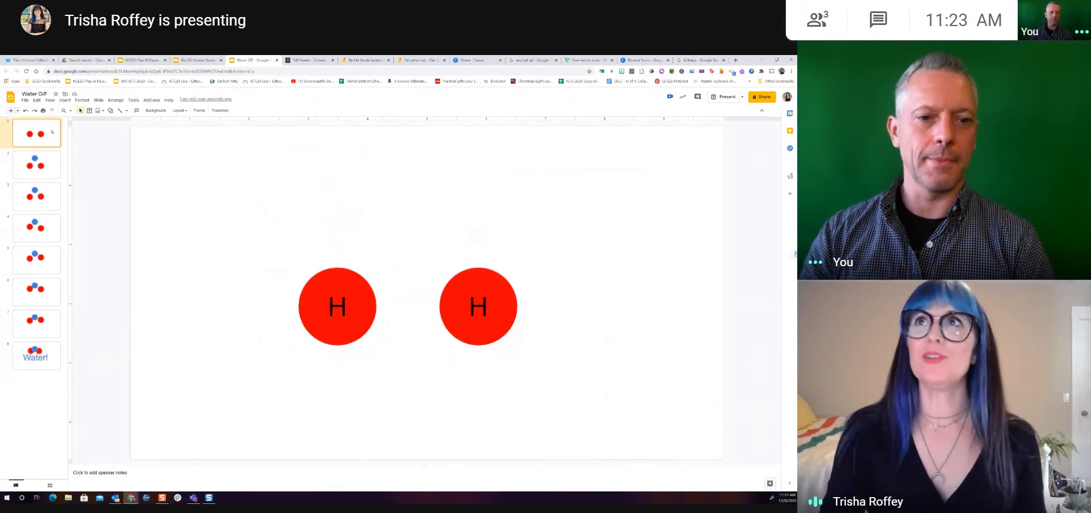
# Select the Water GIF presentation in Tall Tweets for GIF making.
pyautogui.click(301, 61)
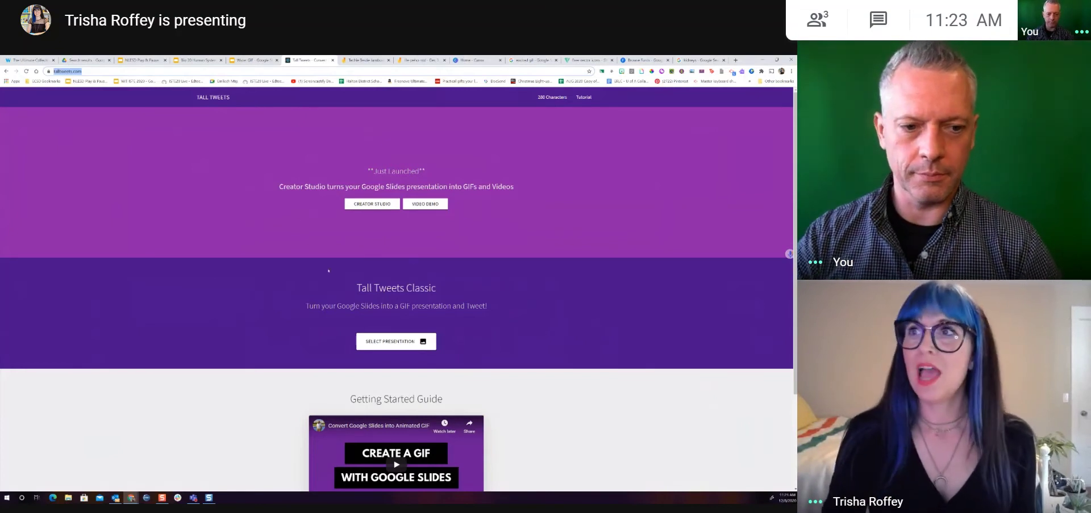
pyautogui.click(395, 342)
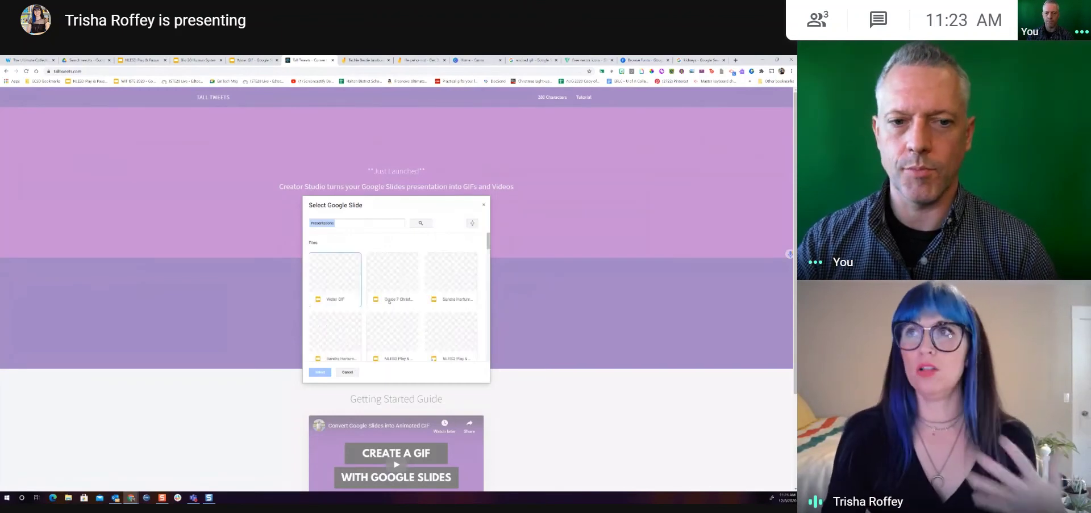
pyautogui.click(336, 282)
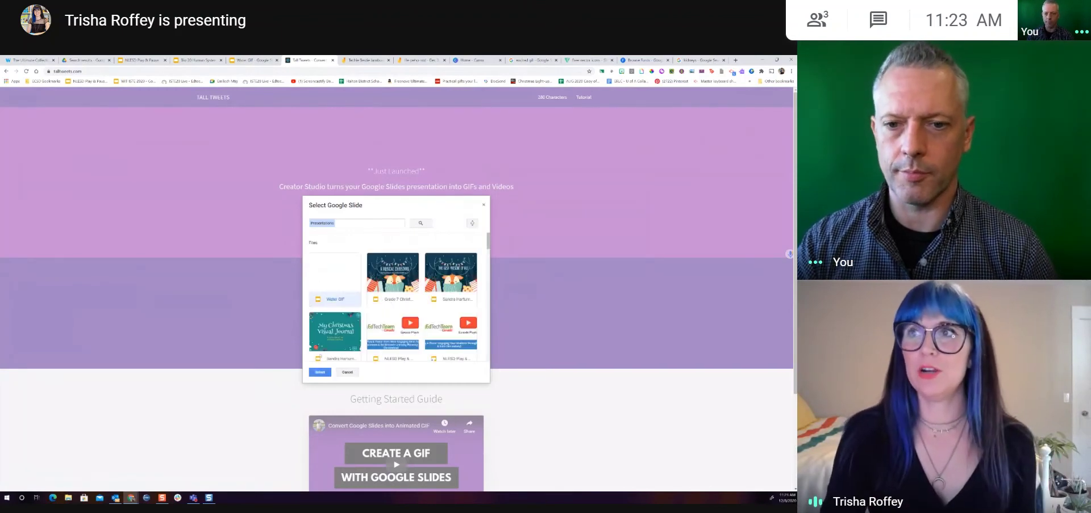
pyautogui.click(319, 373)
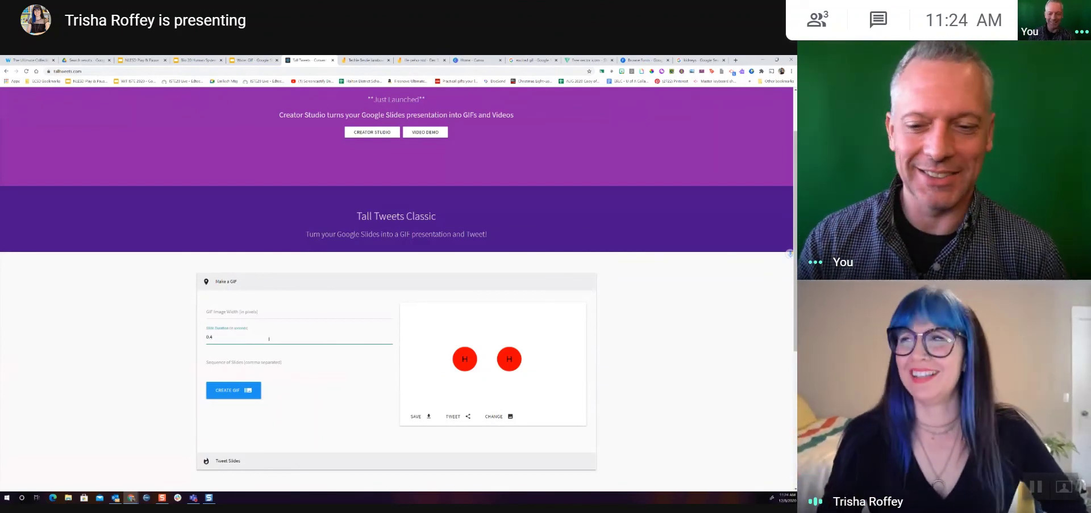
# Generate the animated water-molecule GIF in Tall Tweets and preview it.
pyautogui.click(231, 398)
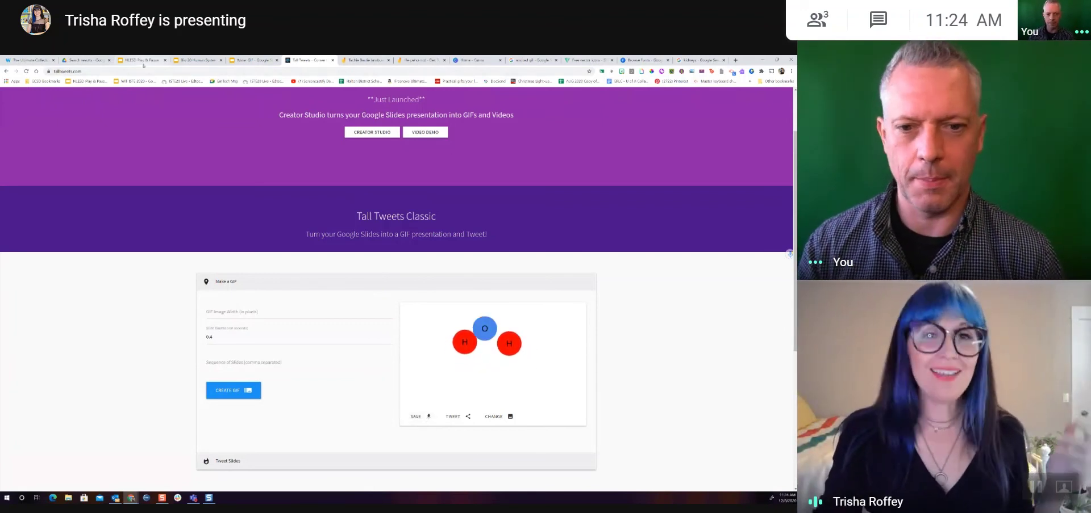
# Return to the NLESD Play & Pause lesson's 'GIF Processes' slide.
pyautogui.click(142, 60)
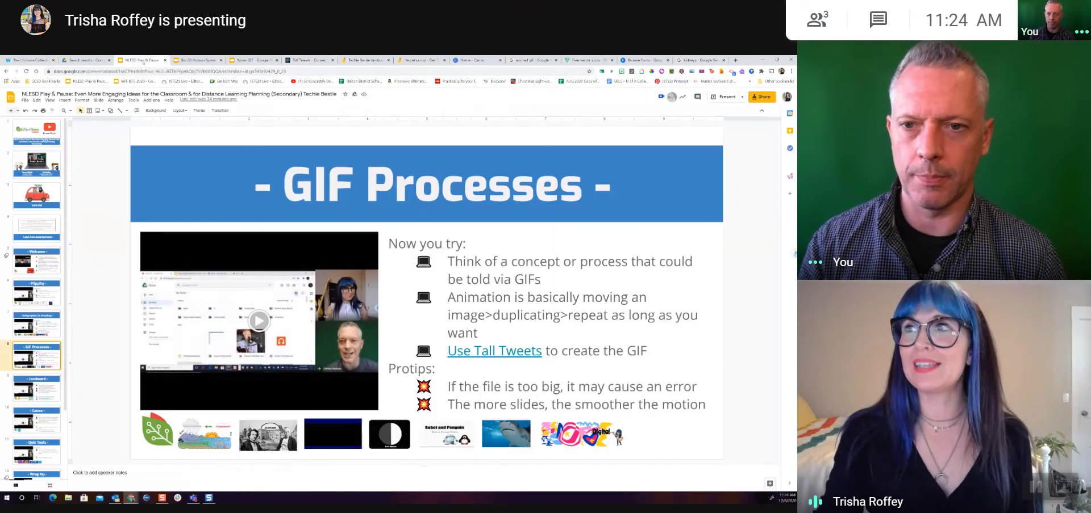